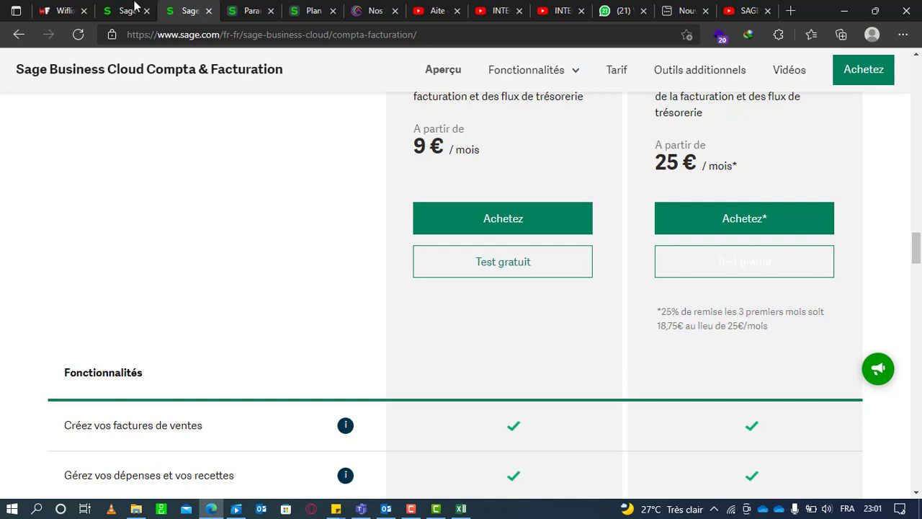
Open the Plan comptable page from the Sage settings
click(238, 9)
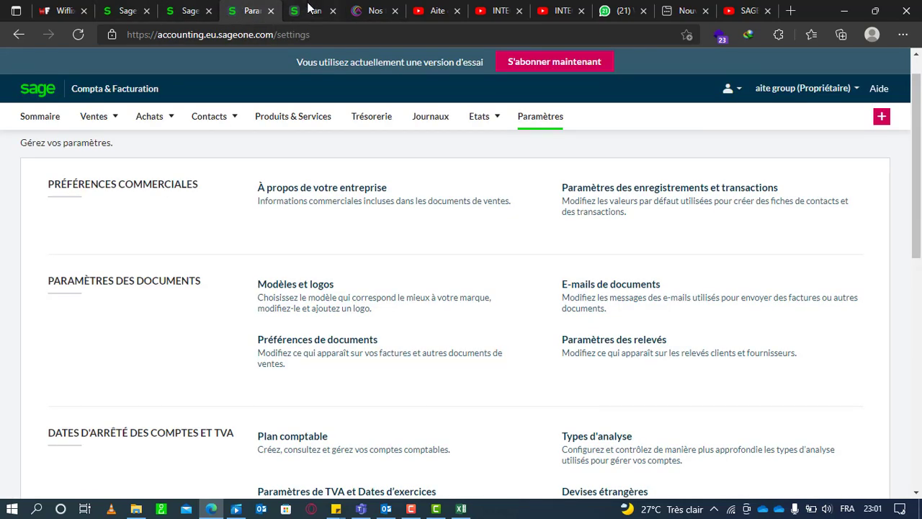
click(187, 8)
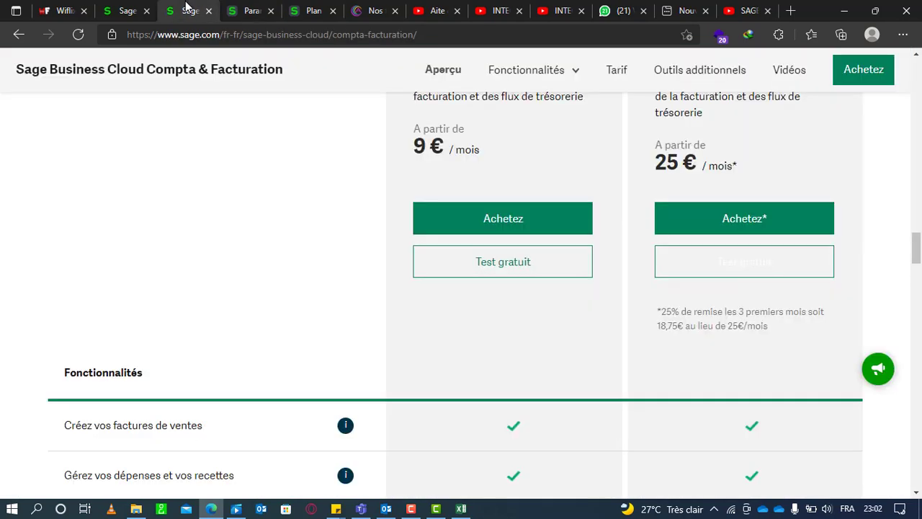
click(256, 6)
scroll(639, 108, down, 6)
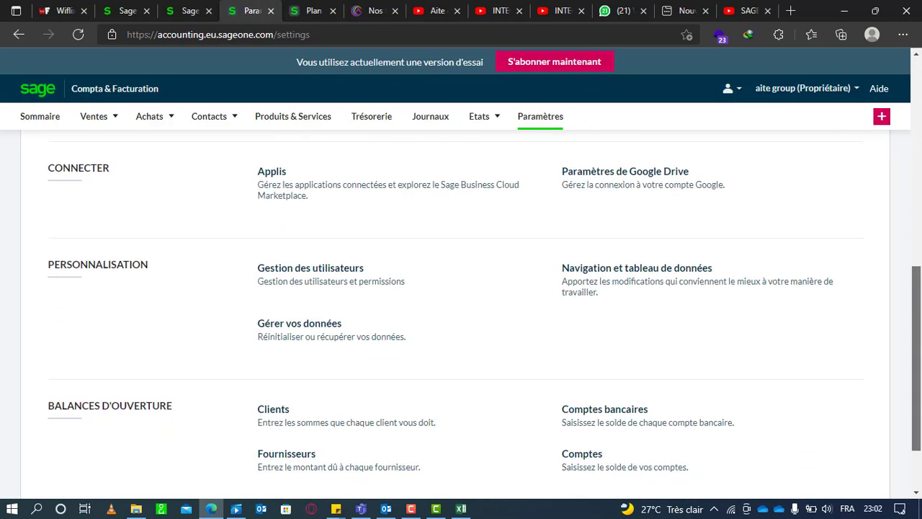
scroll(919, 393, down, 2)
drag(919, 392, 919, 270)
scroll(504, 216, up, 2)
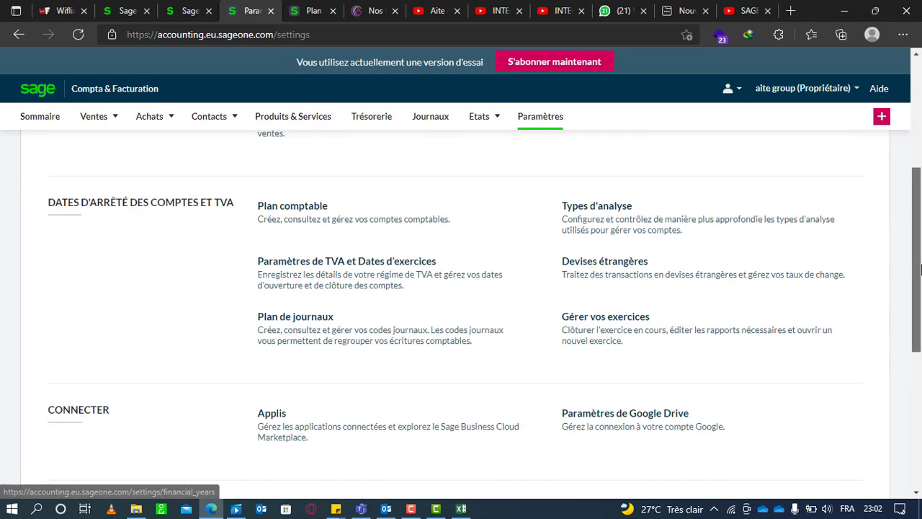
click(340, 234)
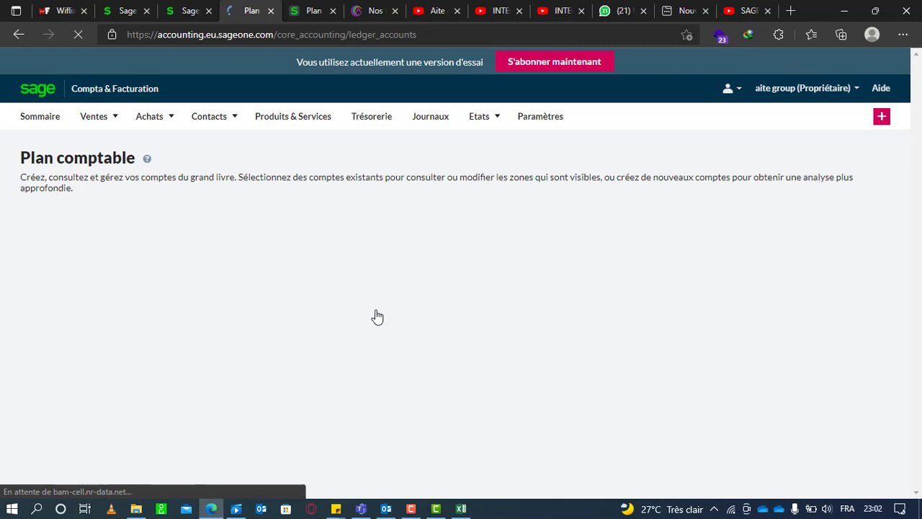
Switch to the Excel workbook plan test aite consulting and close document recovery, allowing the recovered files to be deleted
click(461, 509)
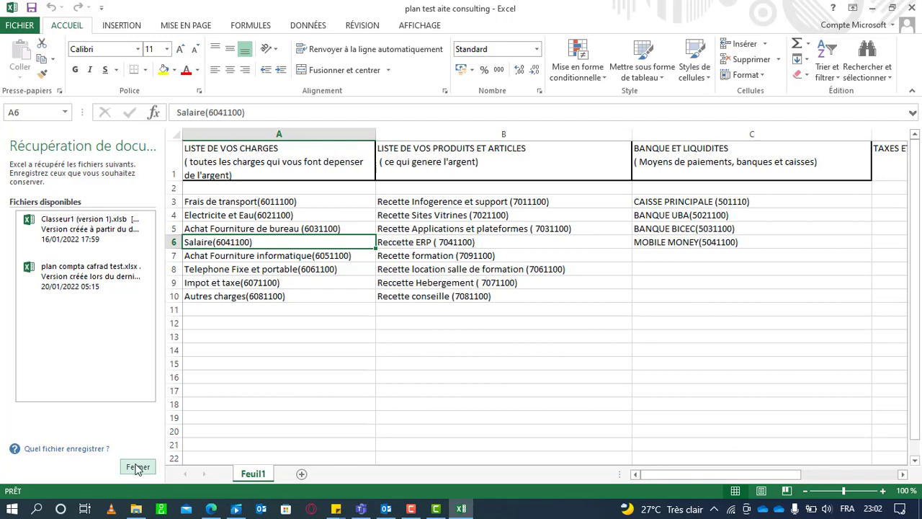
click(134, 467)
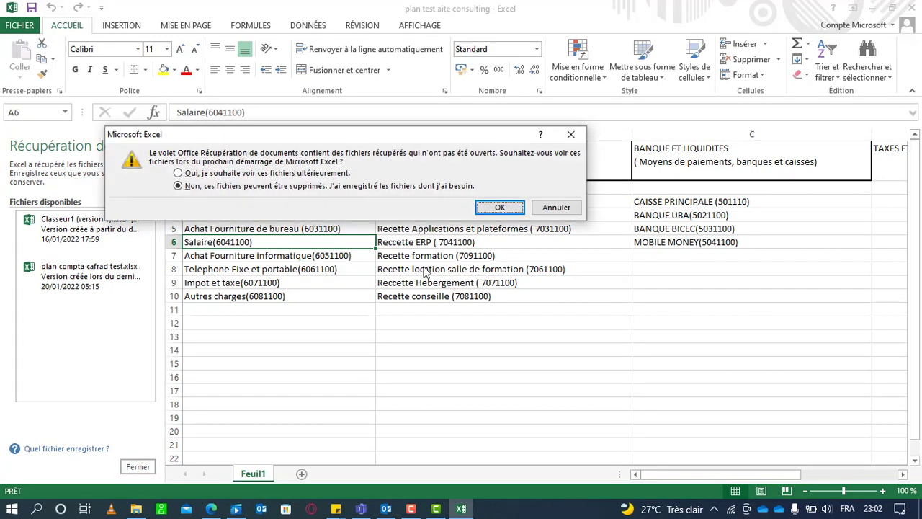
click(500, 207)
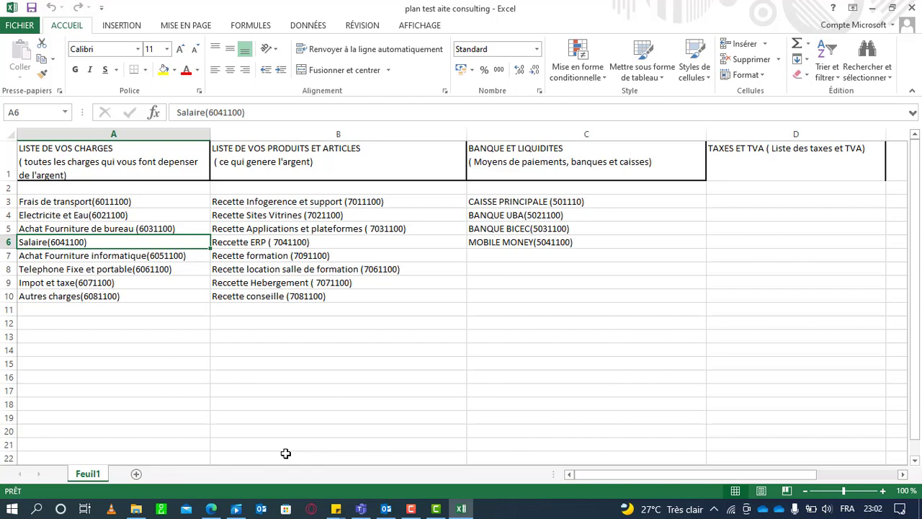
Review the planned account names and numbers in the products, charges, and bank and liquidity columns
click(284, 164)
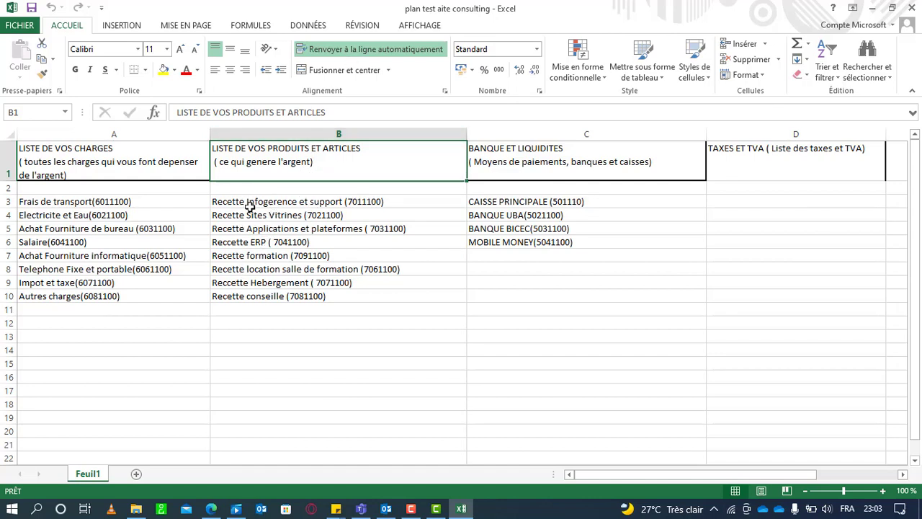
click(108, 254)
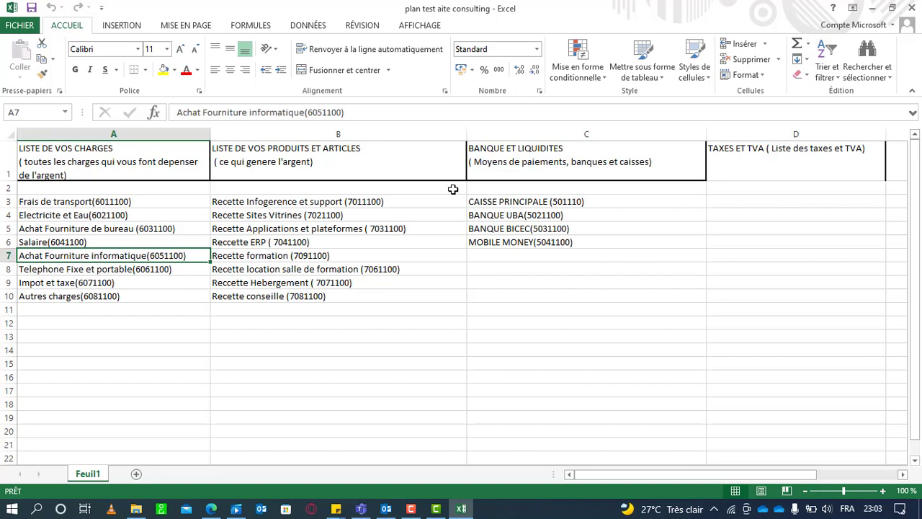
click(529, 202)
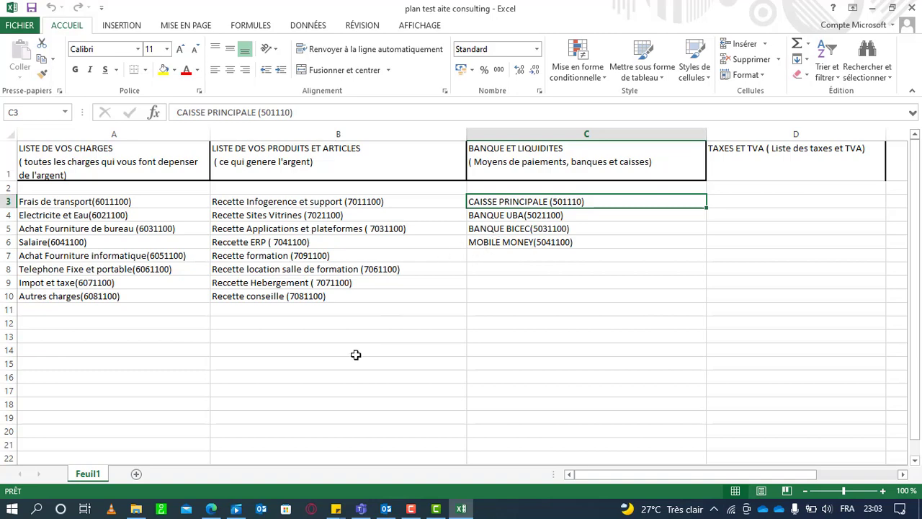
Switch back to Sage in the browser and search the 7 - Produits accounts for "Reccette"
click(211, 508)
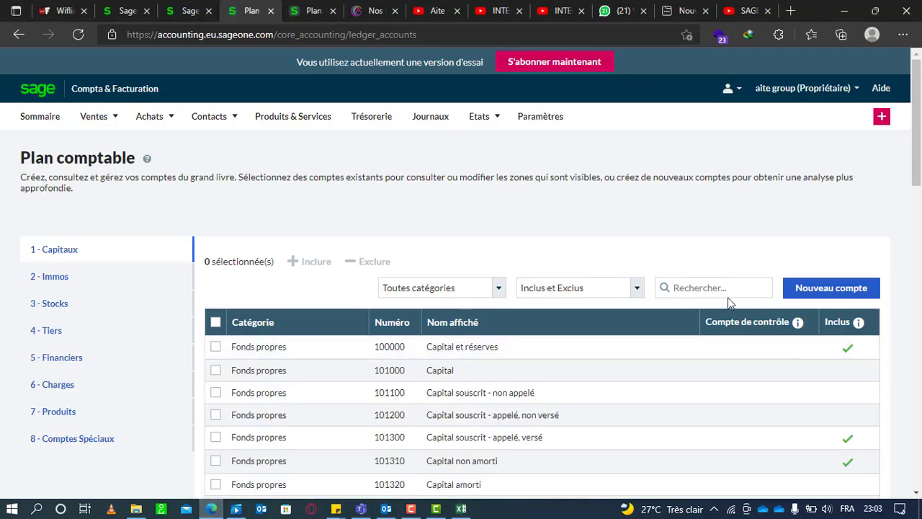
click(724, 289)
text(r)
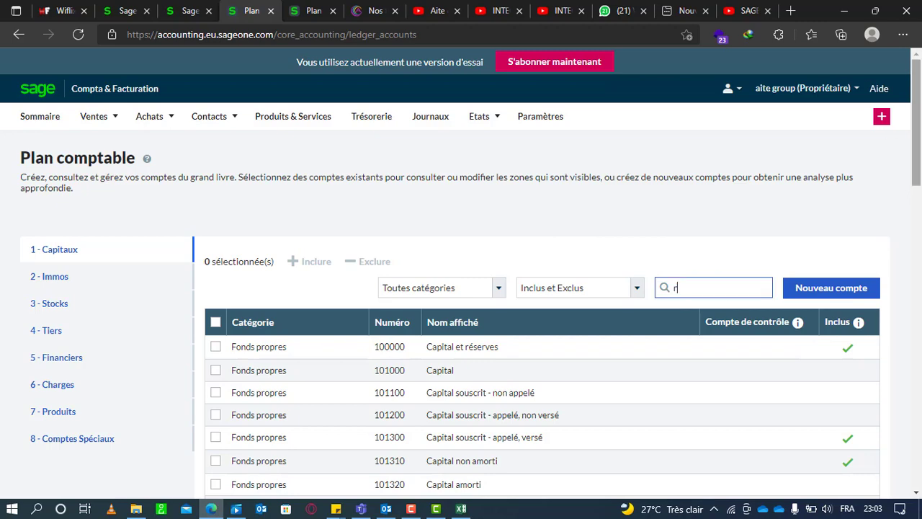
drag(919, 133, 919, 160)
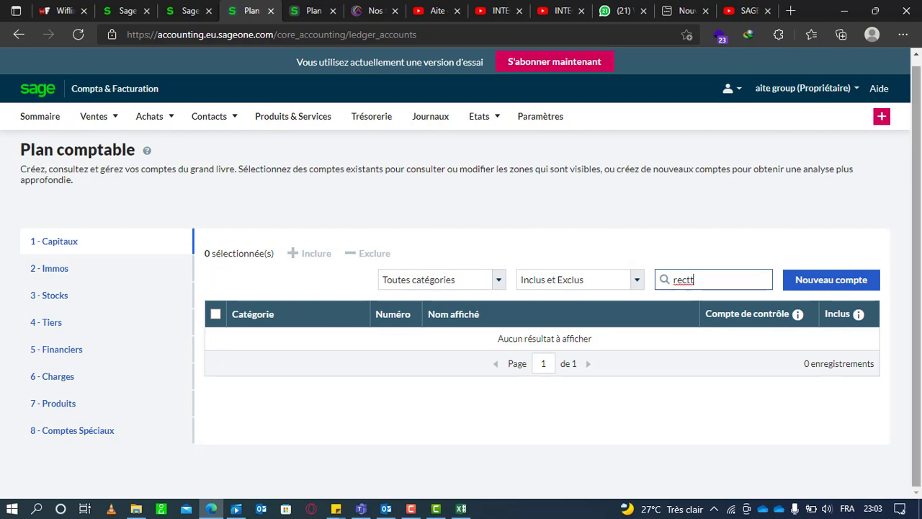
key(shift+Left)
key(shift+Left)
key(shift+Left)
key(shift+Left)
key(shift+Left)
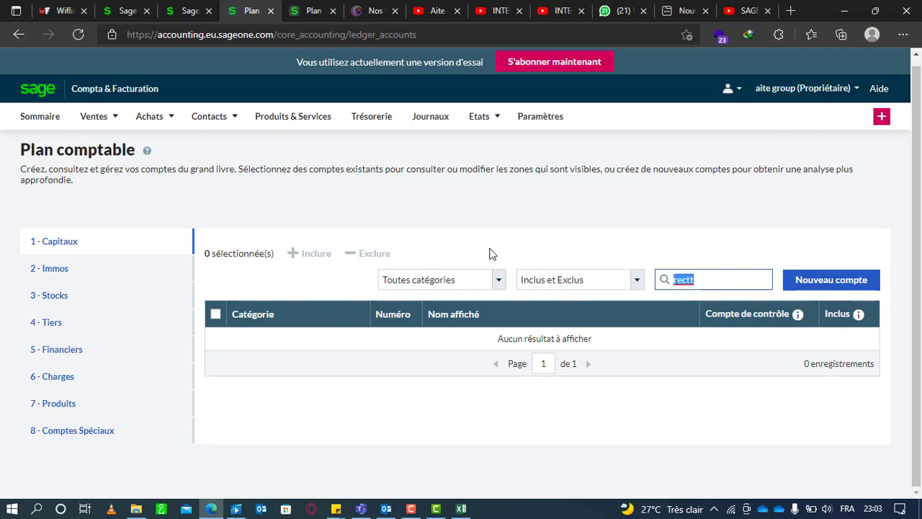
text(Reccette)
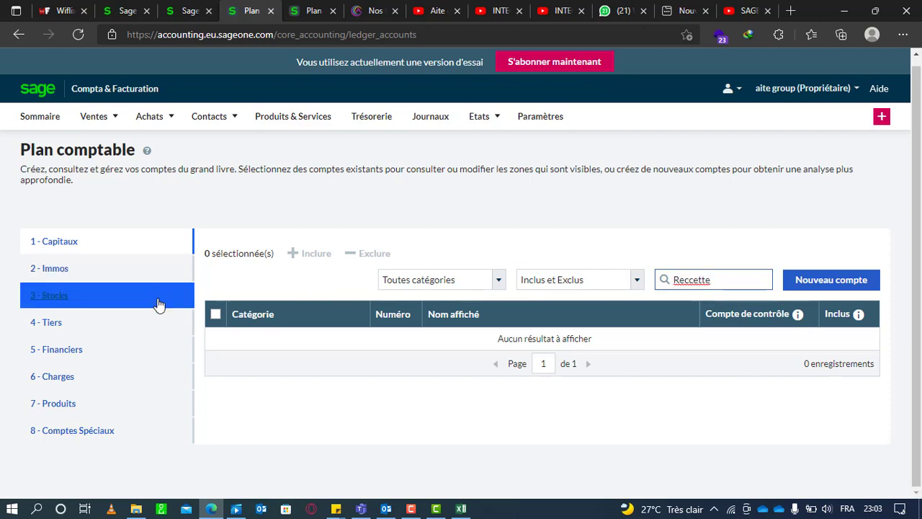
click(75, 405)
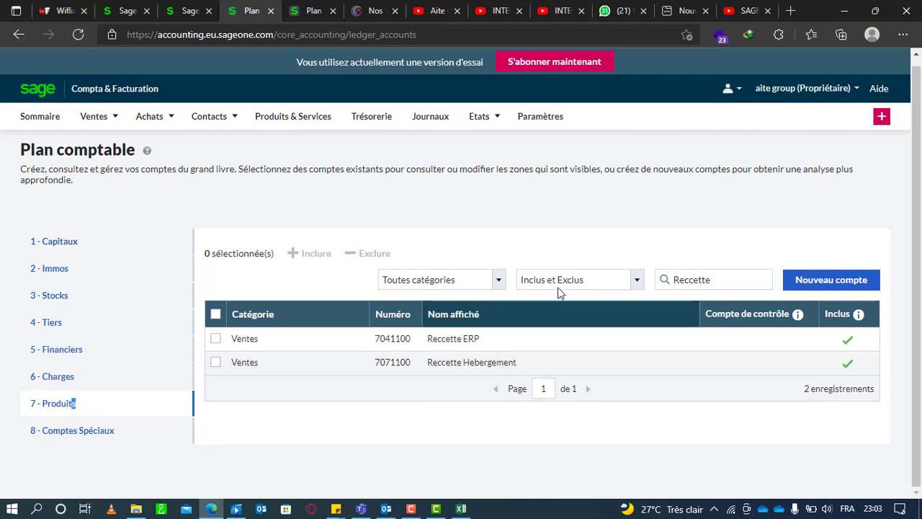
click(702, 279)
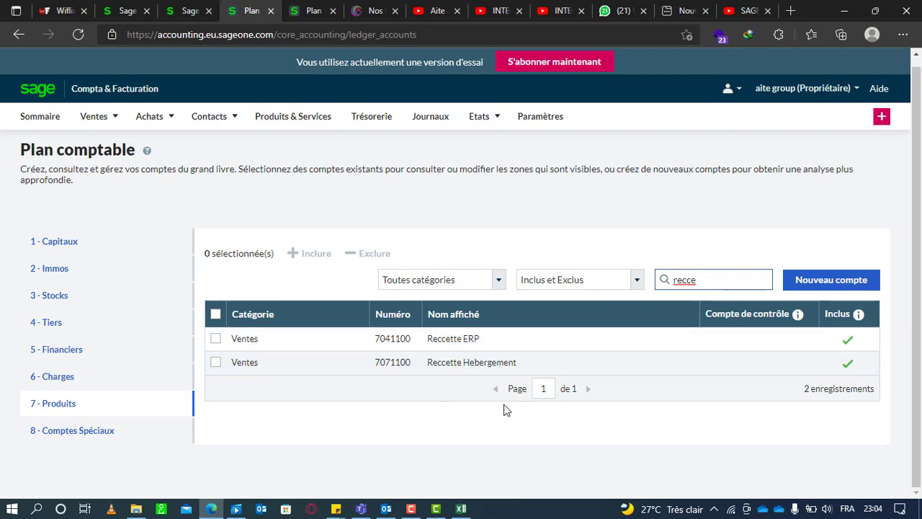
Display the 6 - Charges accounts without a search filter and look through the list
click(96, 383)
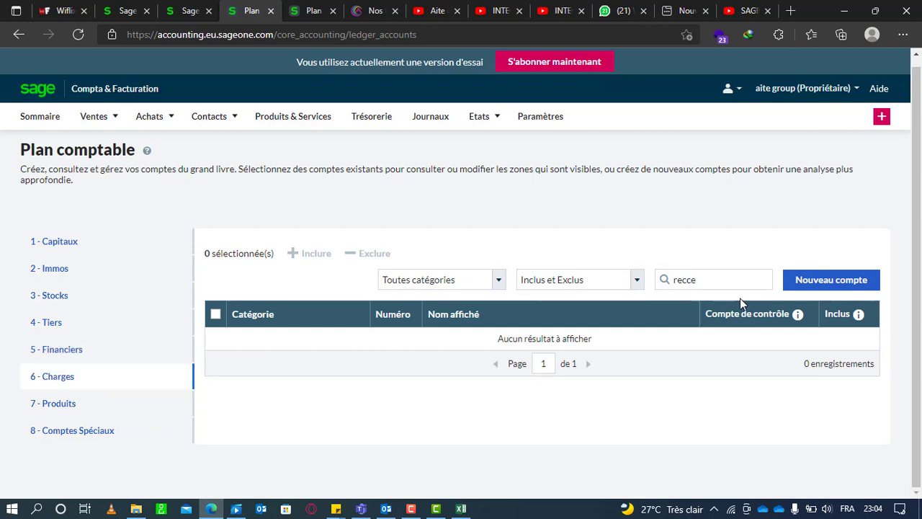
click(713, 285)
double_click(713, 285)
key(BackSpace)
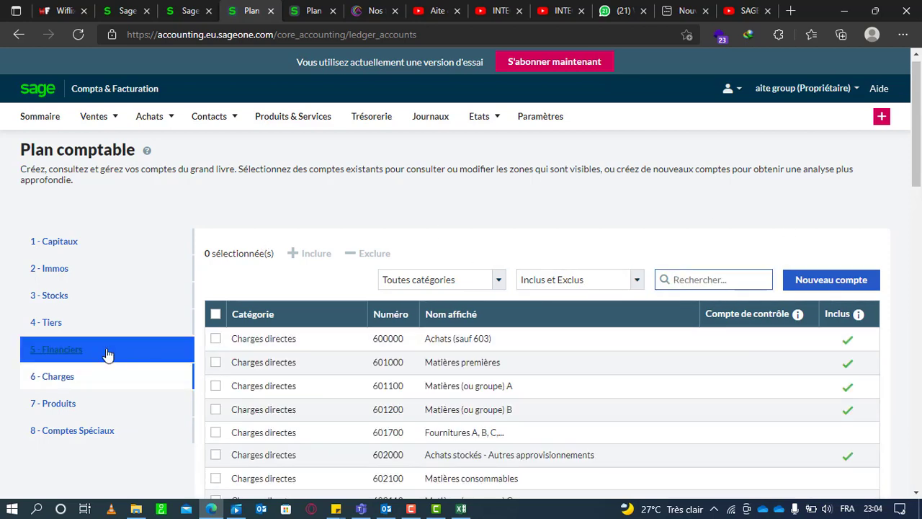
drag(918, 139, 920, 428)
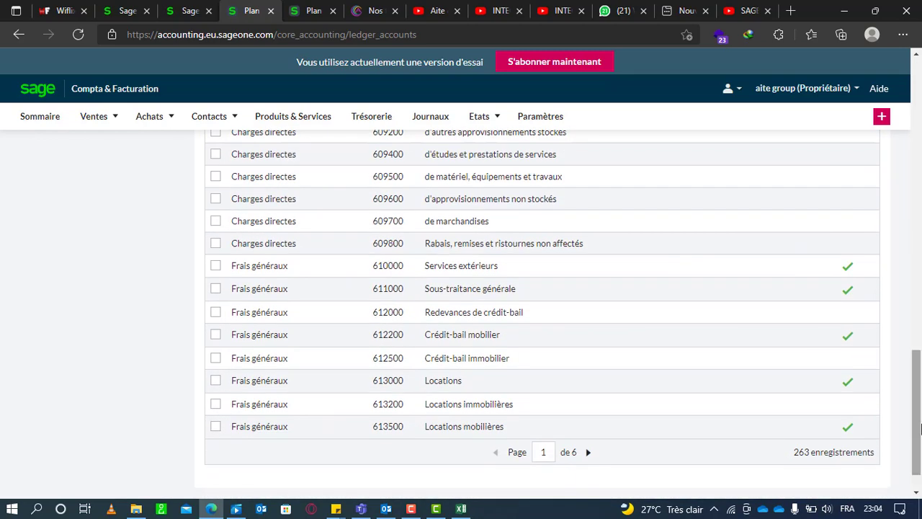
Check the charges list in Excel, return to Sage and search the 6 - Charges accounts for "Frais" to find Frais de transport
click(460, 508)
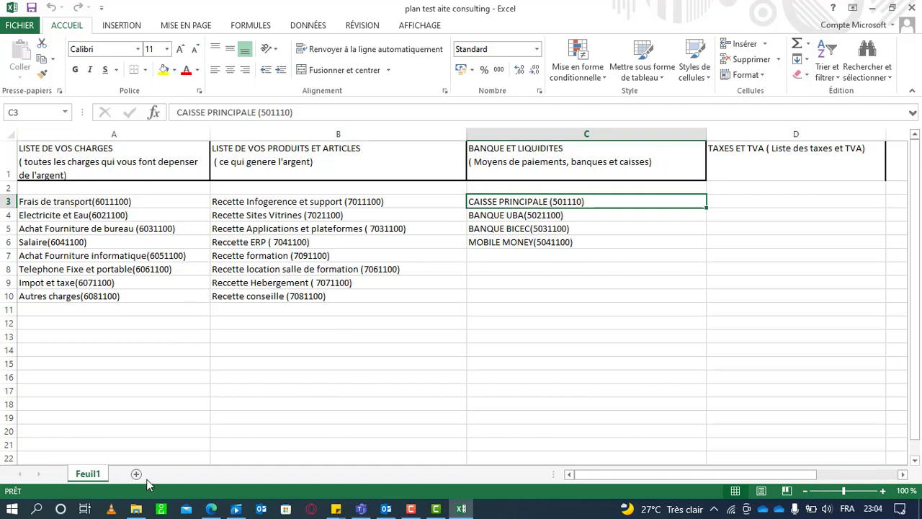
click(211, 509)
drag(919, 425, 884, 167)
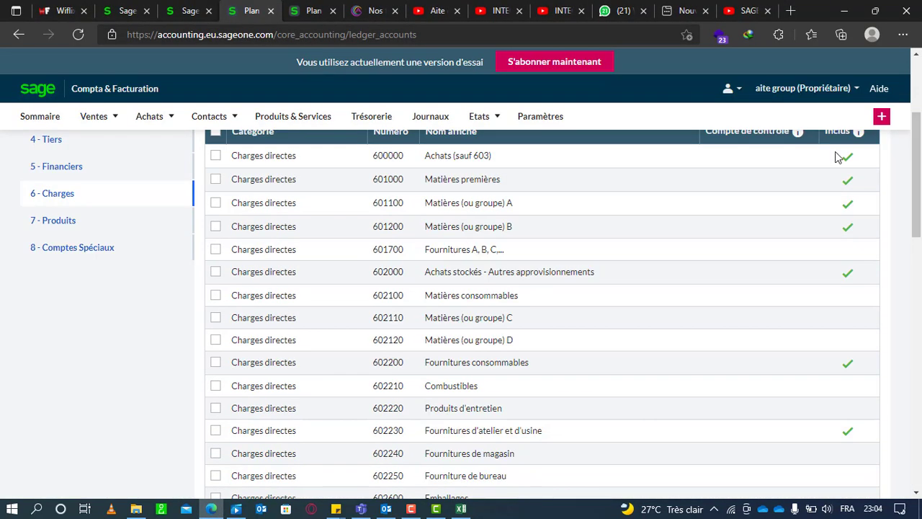
scroll(883, 164, up, 1)
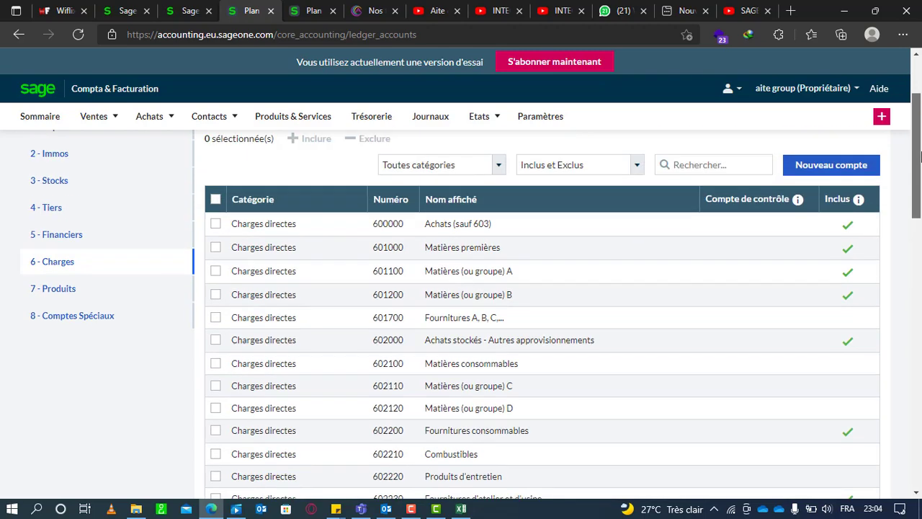
click(684, 164)
text(Fr)
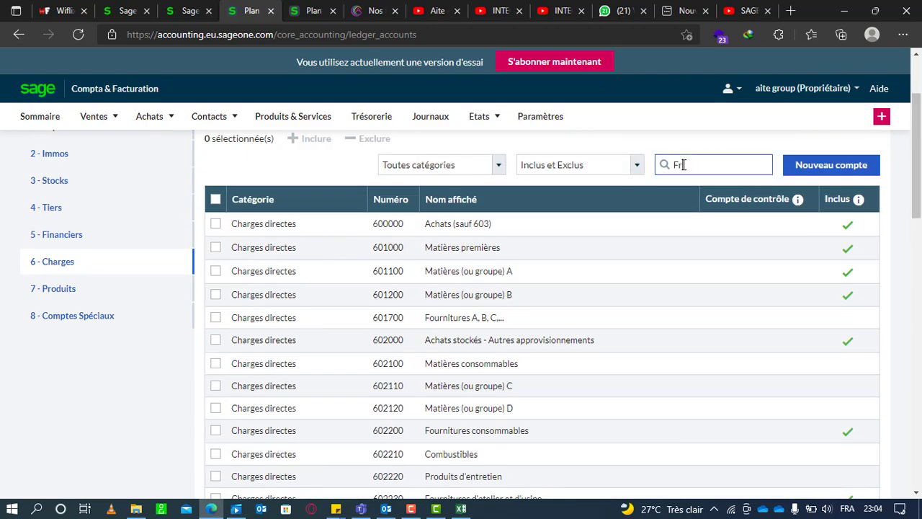
text(a)
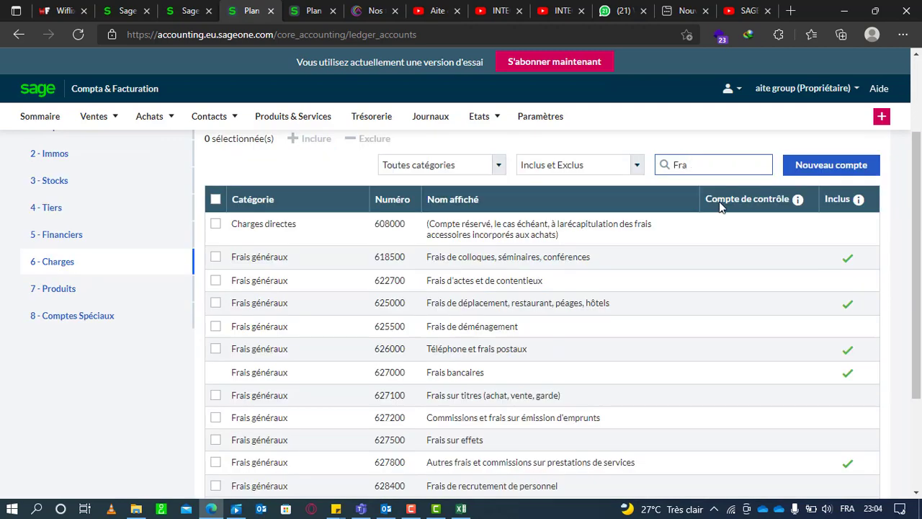
text(s)
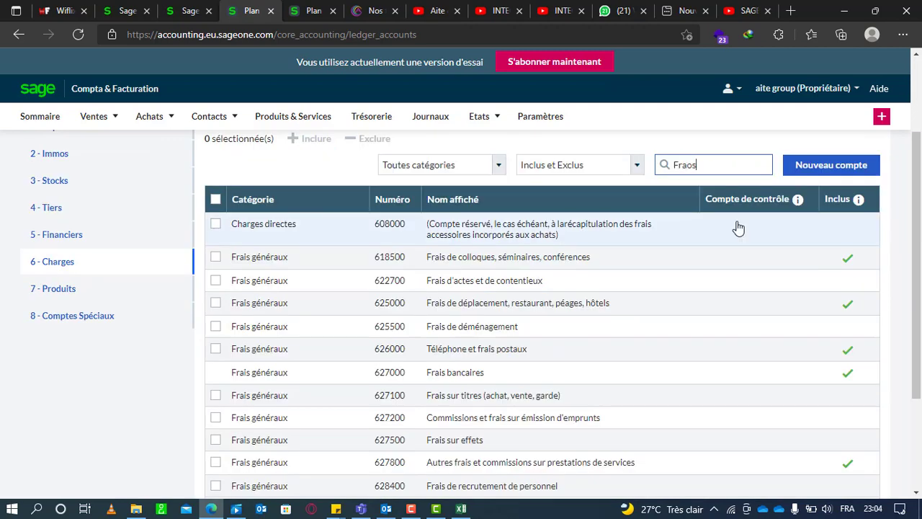
key(BackSpace)
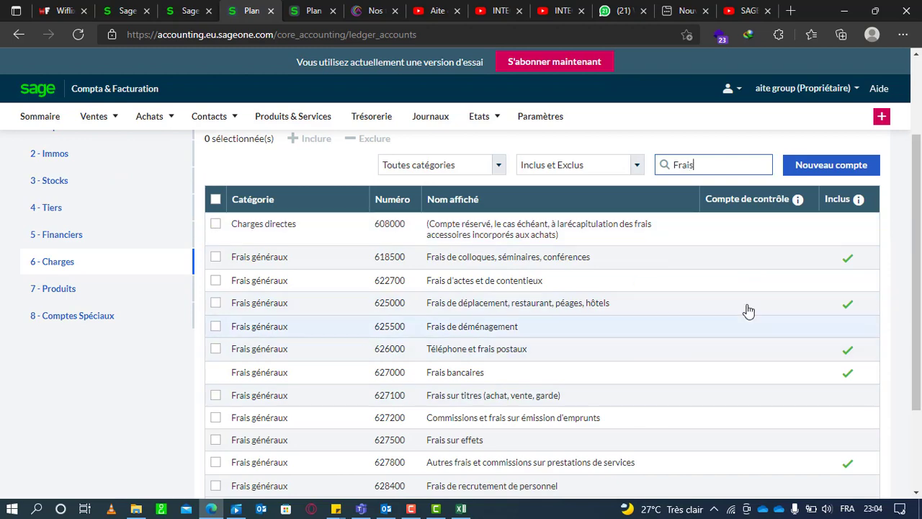
scroll(920, 344, down, 2)
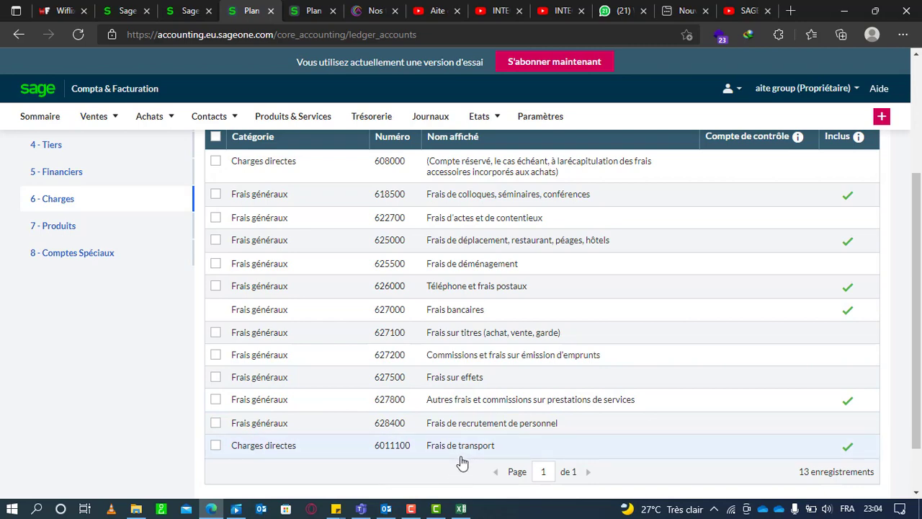
Copy the text "Autres charges" from cell A10 of the Excel workbook and return to the Sage chart of accounts
click(460, 509)
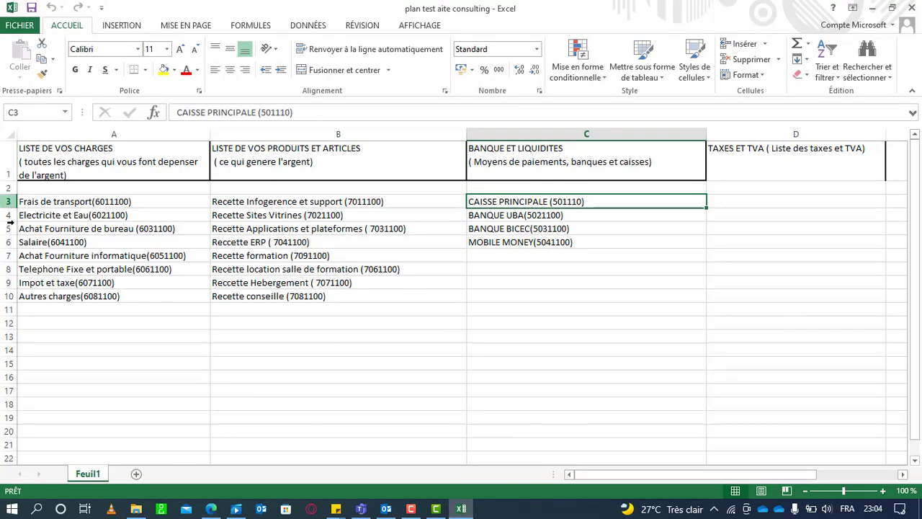
double_click(82, 296)
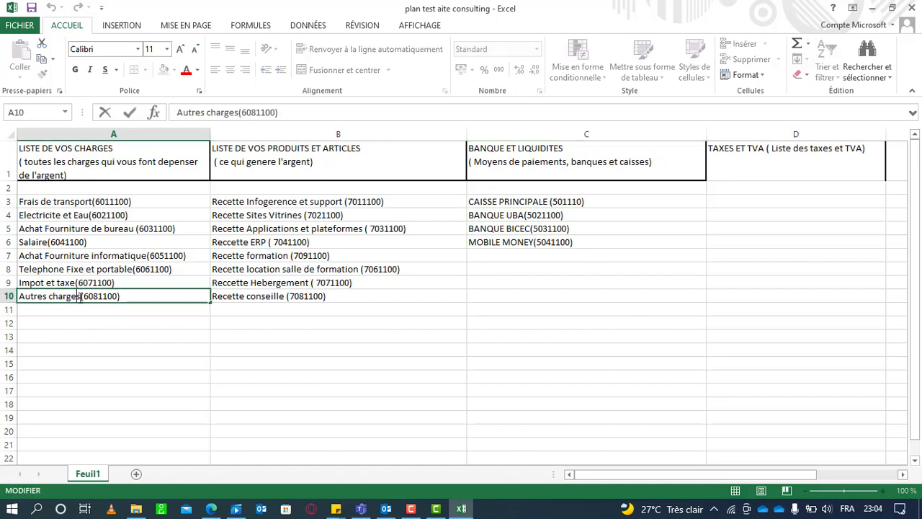
drag(82, 298, 25, 300)
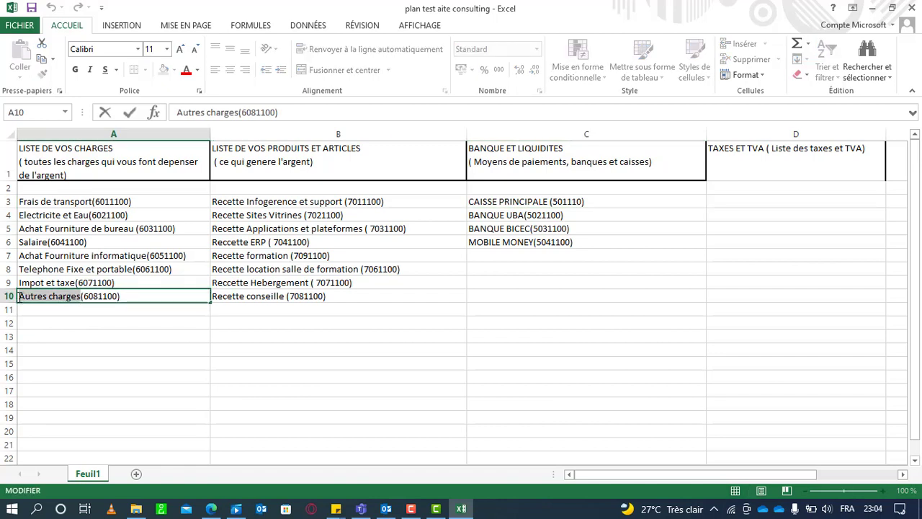
right_click(29, 296)
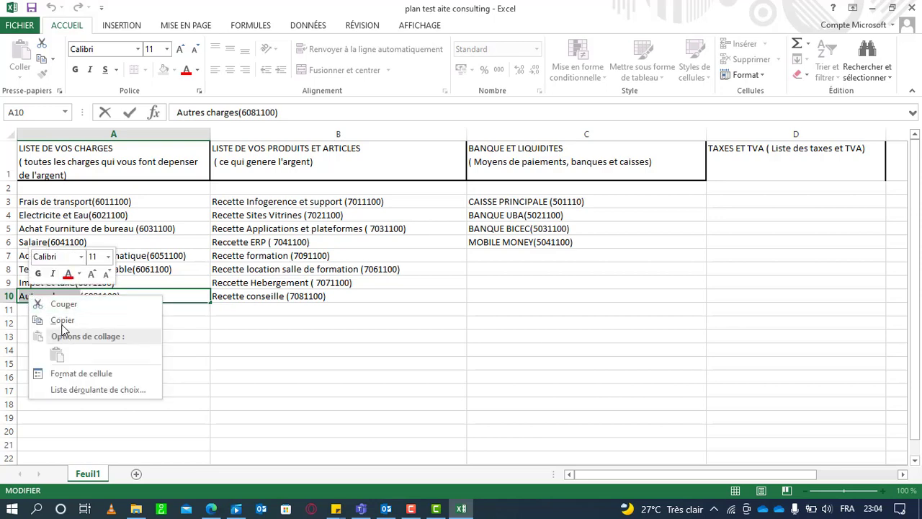
click(62, 320)
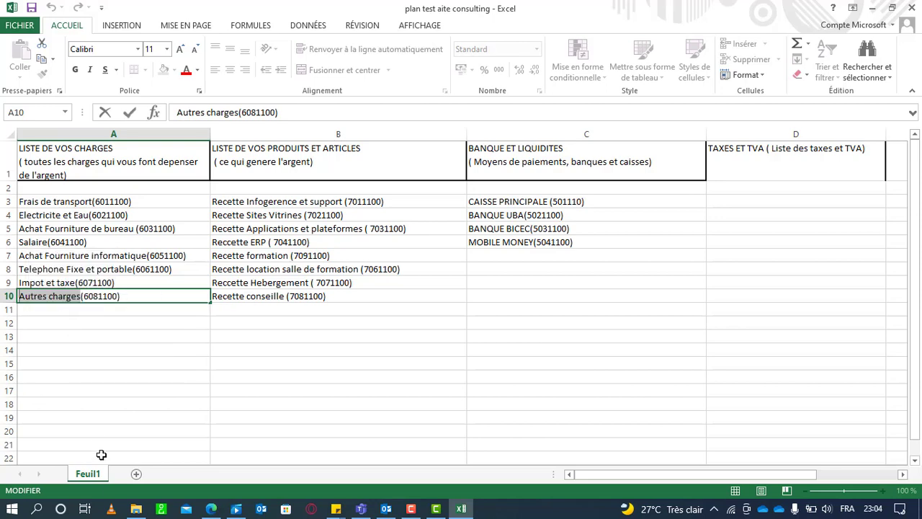
click(209, 506)
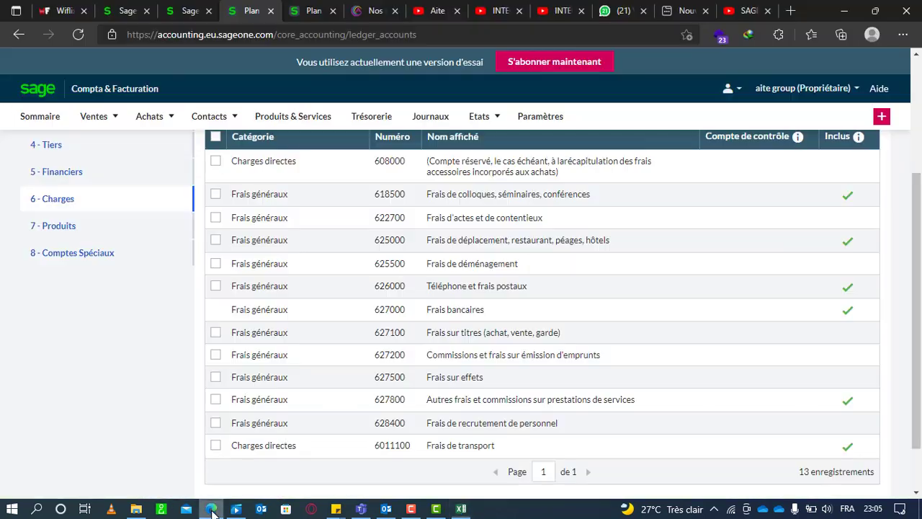
Start a new account in class 6 - Charges with category Charges directes, and enter Autres charges as both account name and displayed name
scroll(828, 216, up, 3)
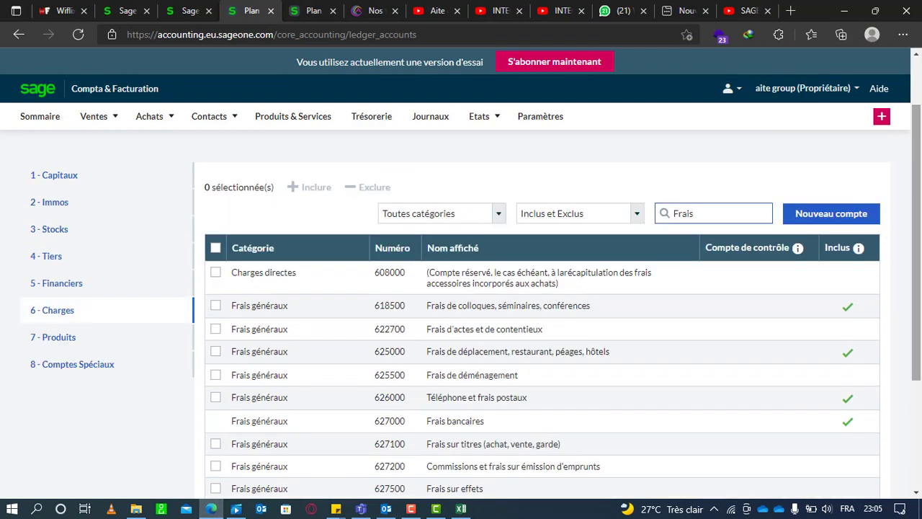
click(832, 237)
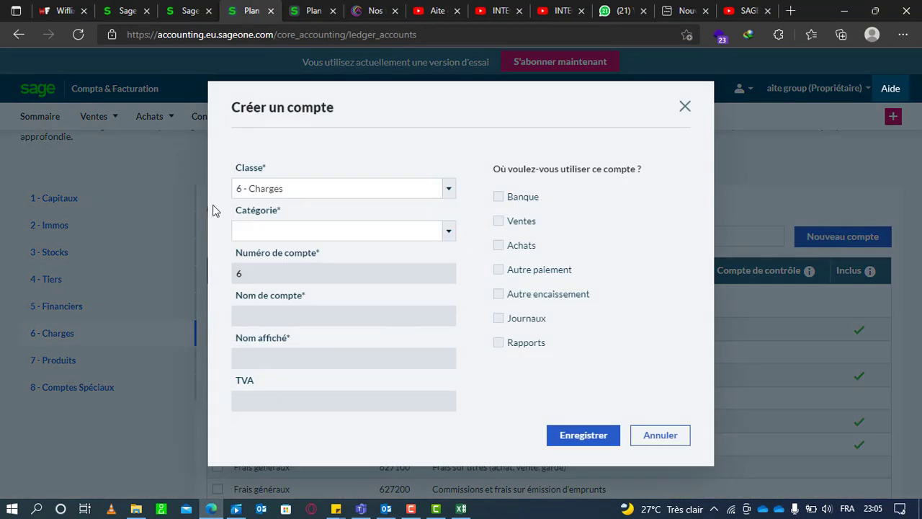
click(285, 226)
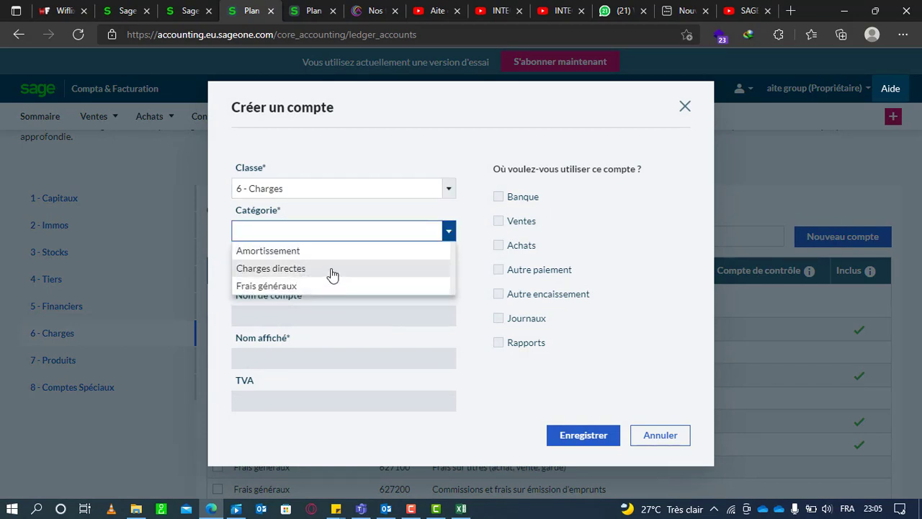
click(332, 274)
click(338, 314)
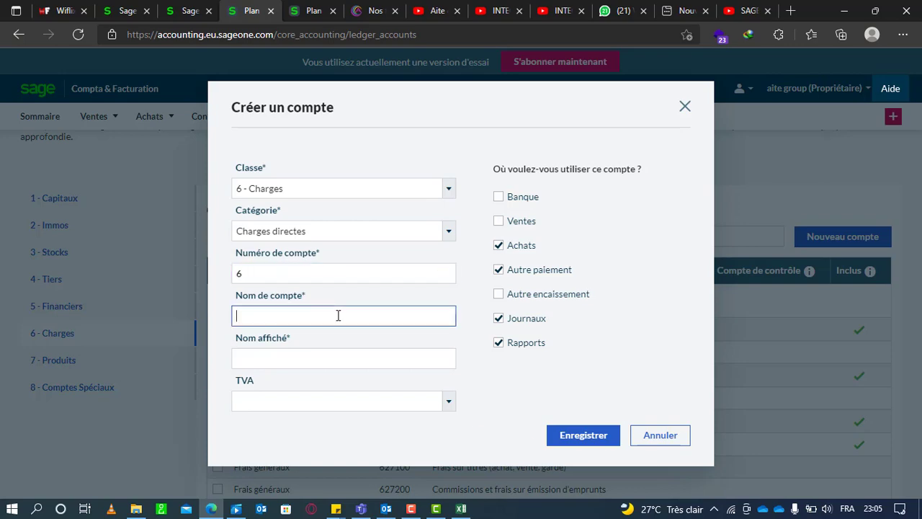
key(ctrl+v)
key(ctrl+v)
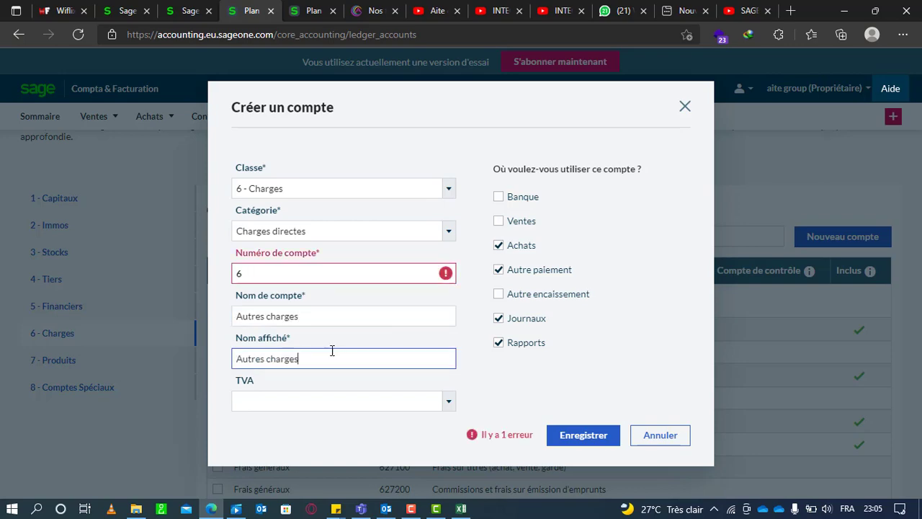
Switch to Excel, copy the digits 081100 from the Autres charges entry in cell A10, and return to the Sage account form
click(460, 508)
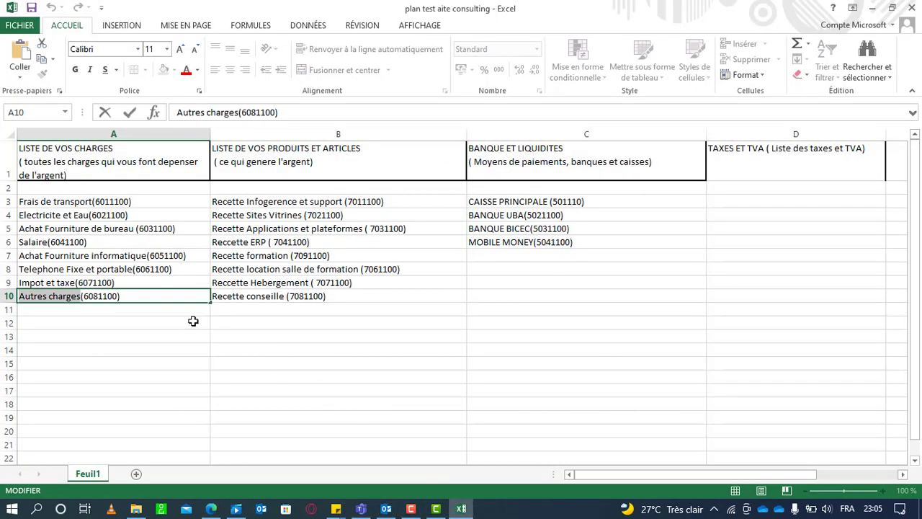
drag(119, 296, 86, 296)
right_click(87, 297)
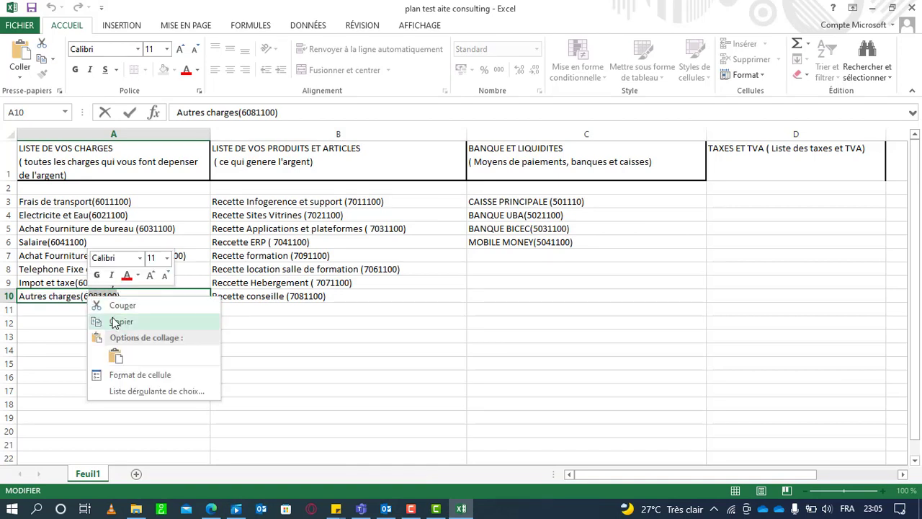
click(121, 321)
click(211, 508)
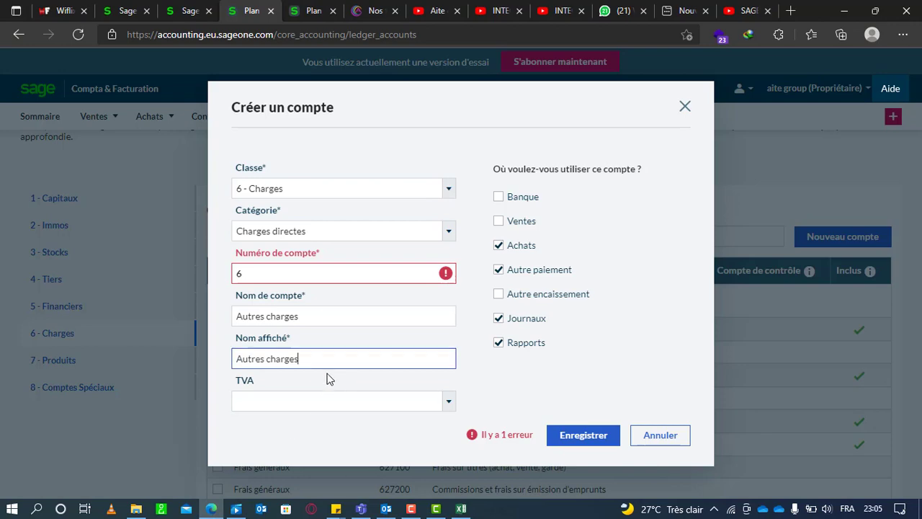
Complete the Autres charges account number with 081100 after the prefix 6 and save the account
click(323, 273)
key(ctrl+v)
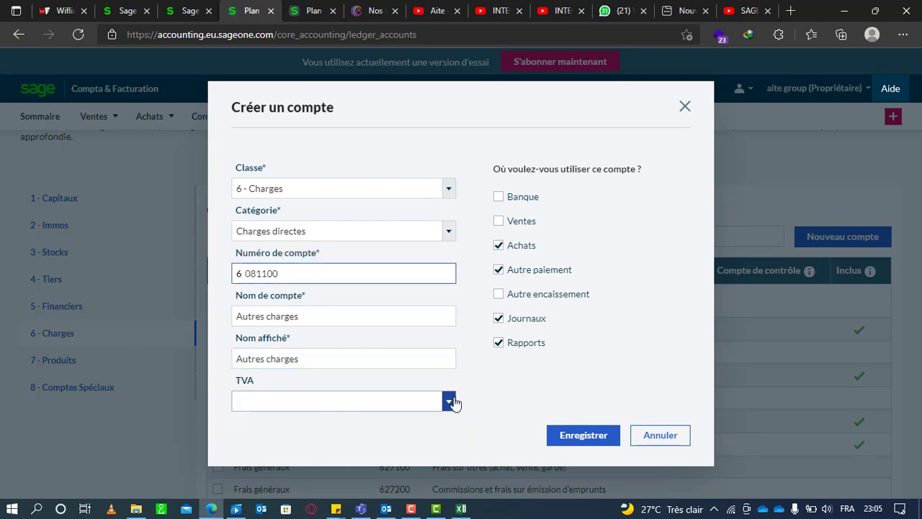
click(590, 437)
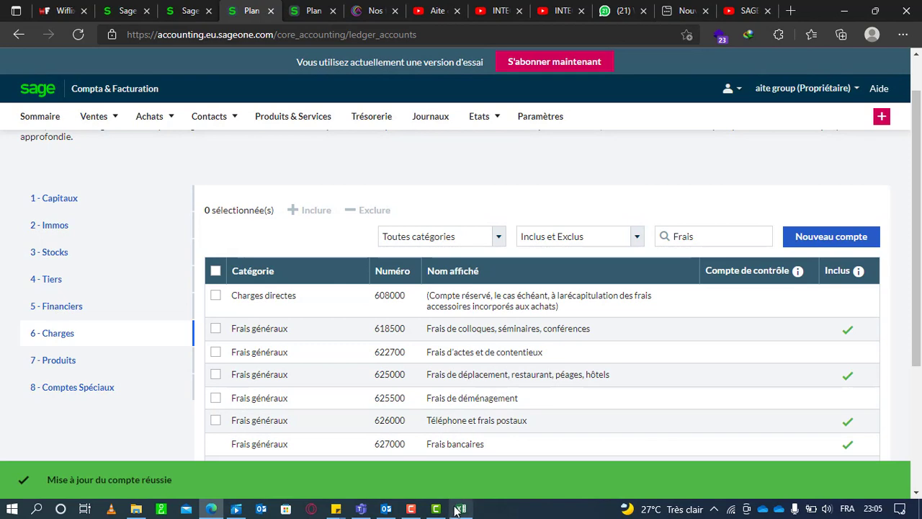
Copy the text "Recette conseille" from cell B10 of the Excel workbook and switch back to Sage
click(458, 508)
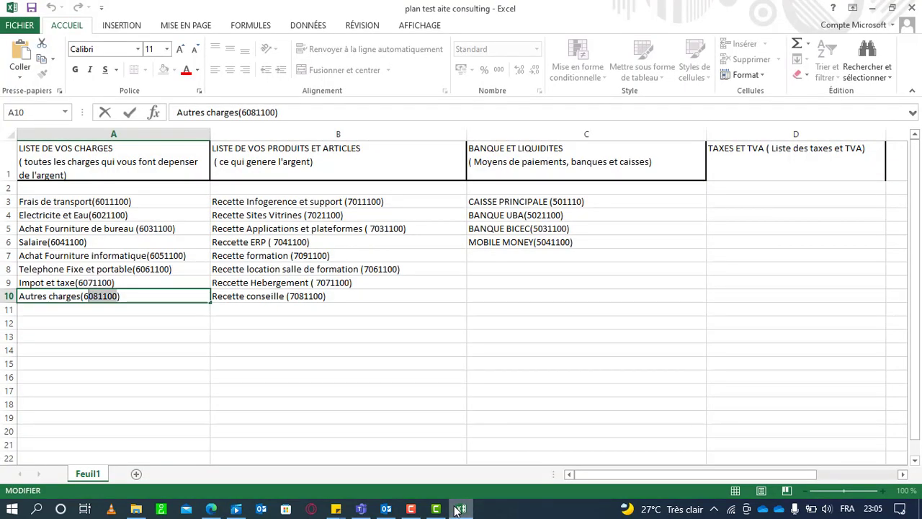
click(284, 291)
key(ctrl+Up)
double_click(283, 295)
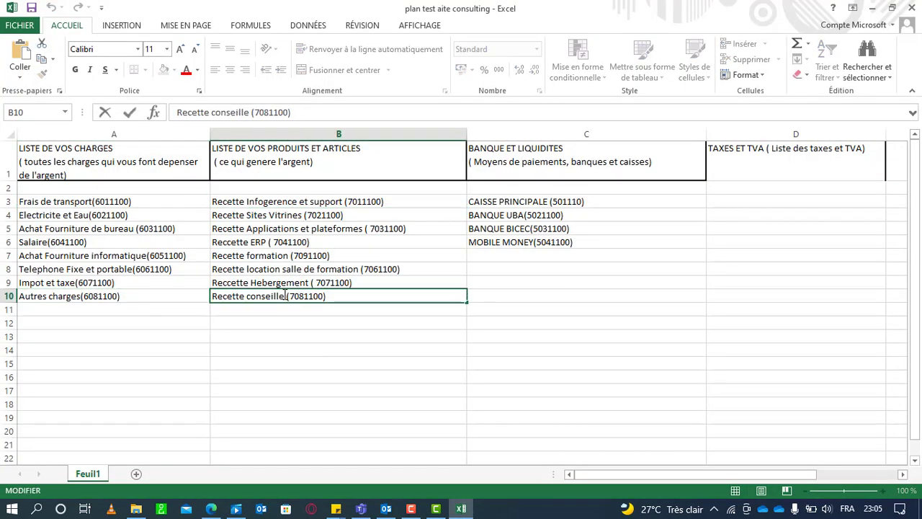
drag(285, 295, 227, 306)
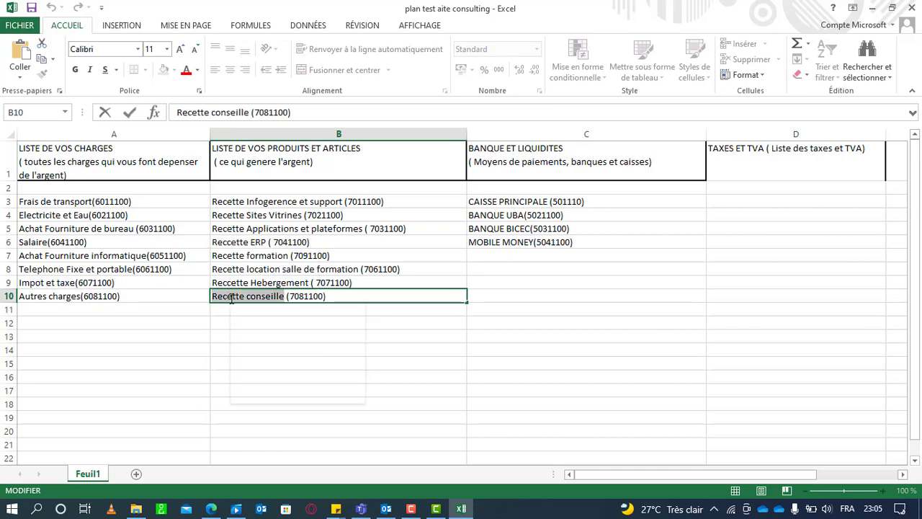
right_click(230, 301)
click(266, 327)
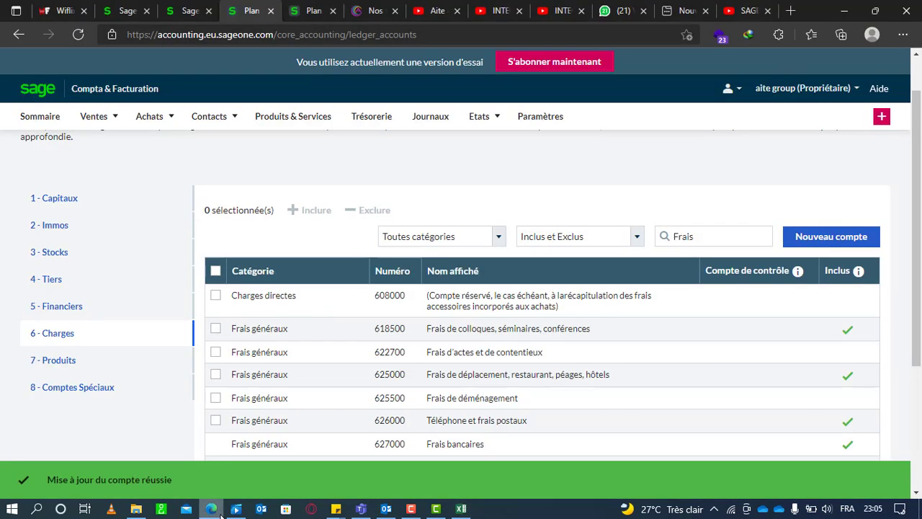
click(211, 508)
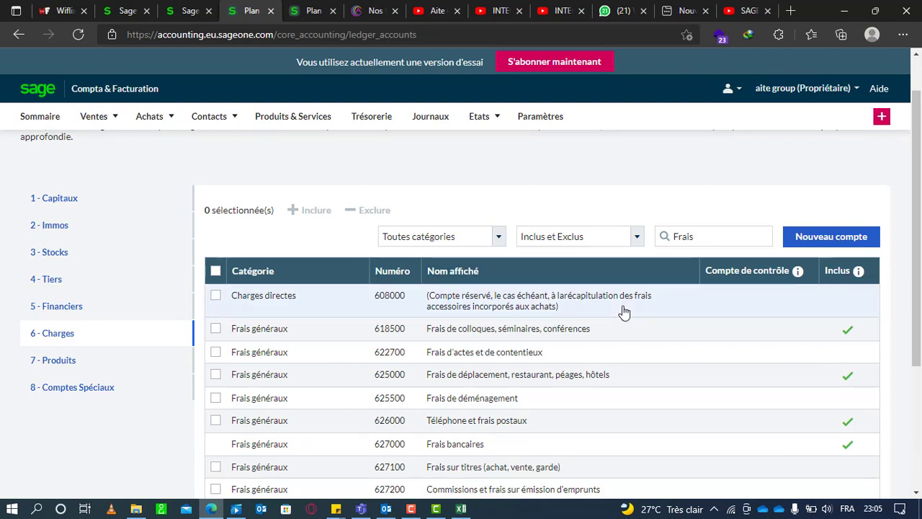
Display the 7 - Produits accounts and clear the search filter
click(64, 359)
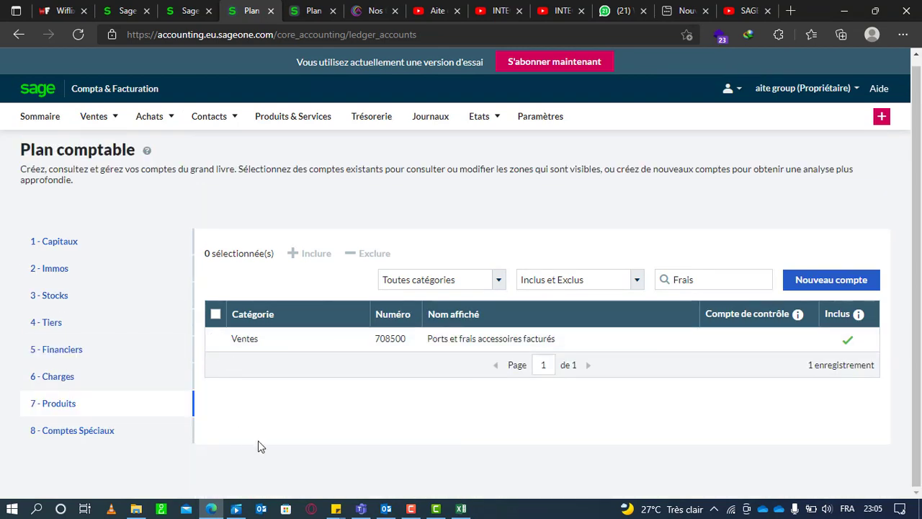
click(110, 397)
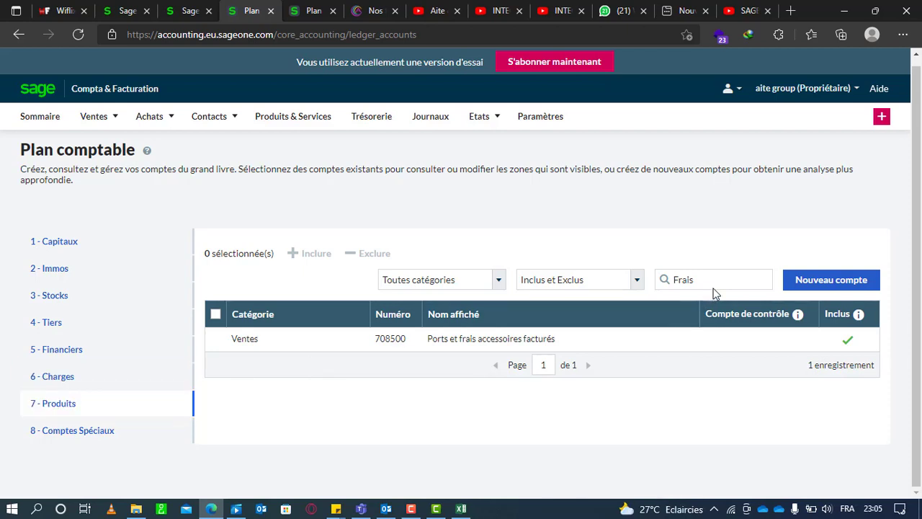
click(660, 279)
key(BackSpace)
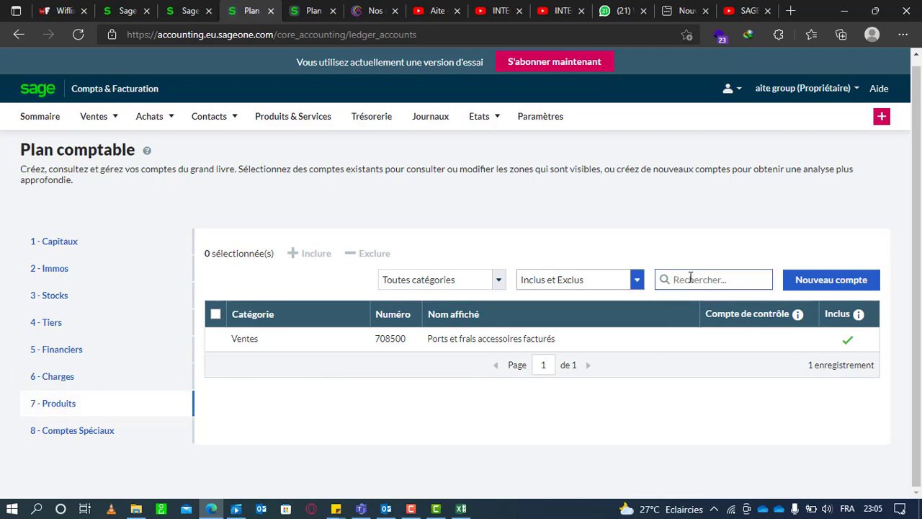
Start a new account in class 7 - Produits with category Ventes, and enter Recette conseille as both account name and displayed name
click(811, 285)
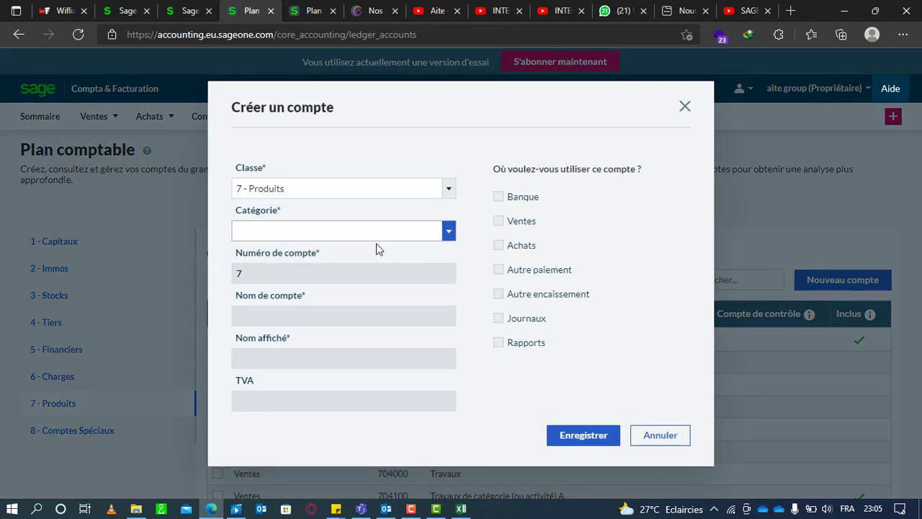
click(331, 231)
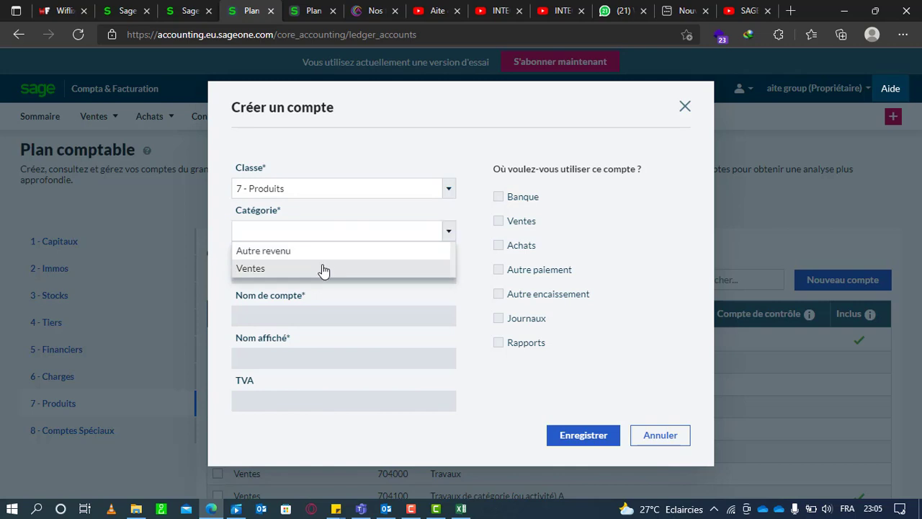
click(324, 268)
click(310, 315)
key(ctrl+v)
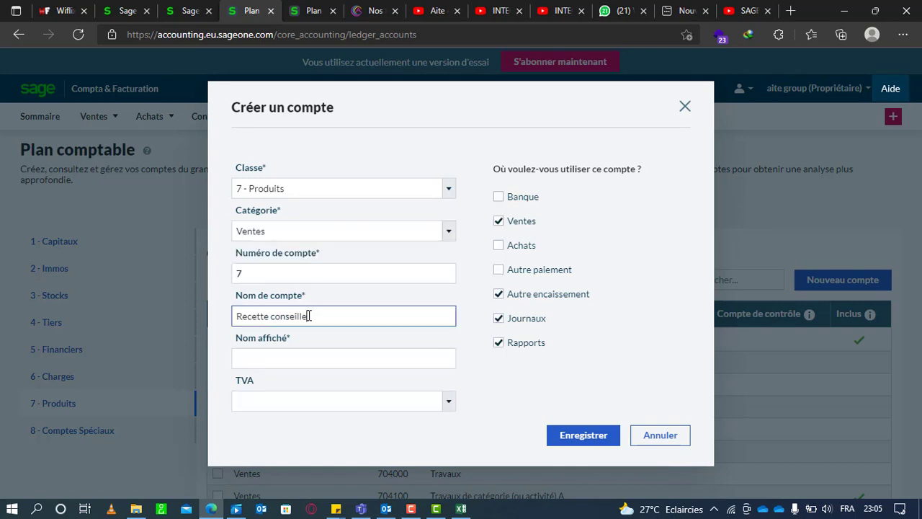
click(310, 360)
key(ctrl+v)
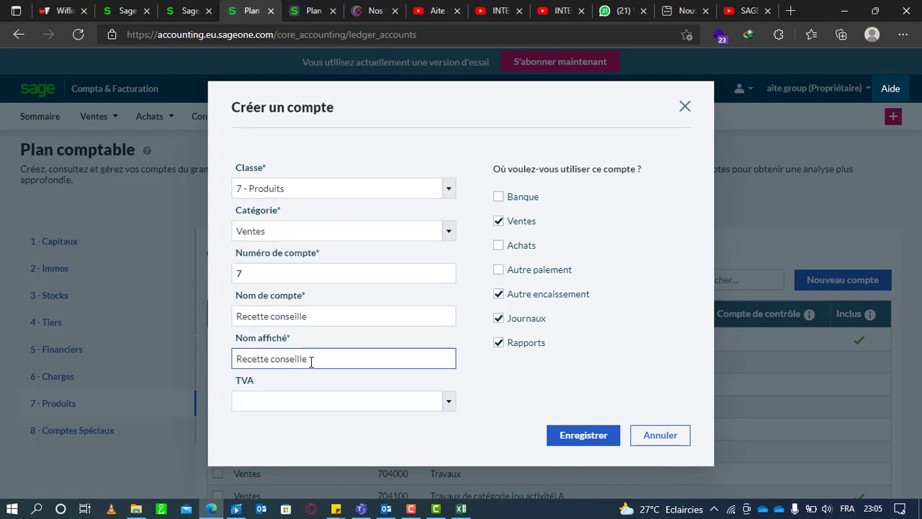
Switch to Excel, copy the digits 081100 from the Recette conseille entry in cell B10, and return to the Sage account form
click(288, 274)
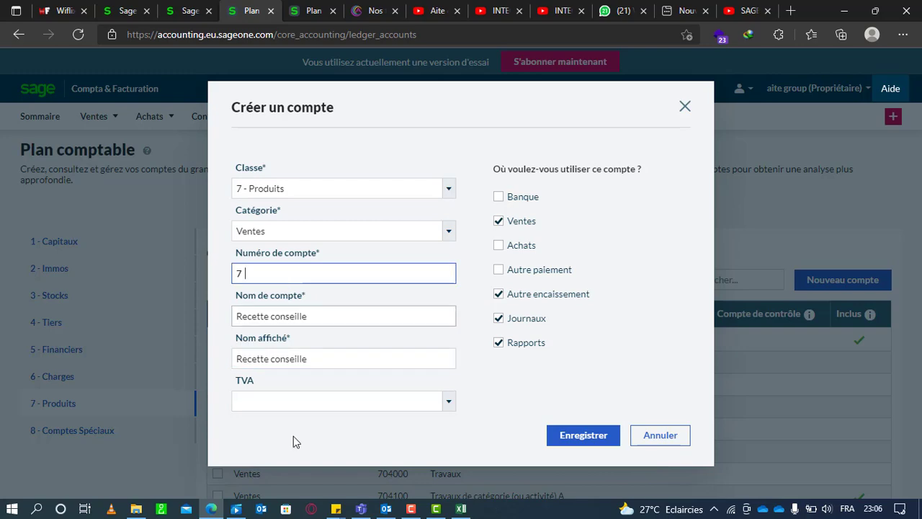
click(461, 509)
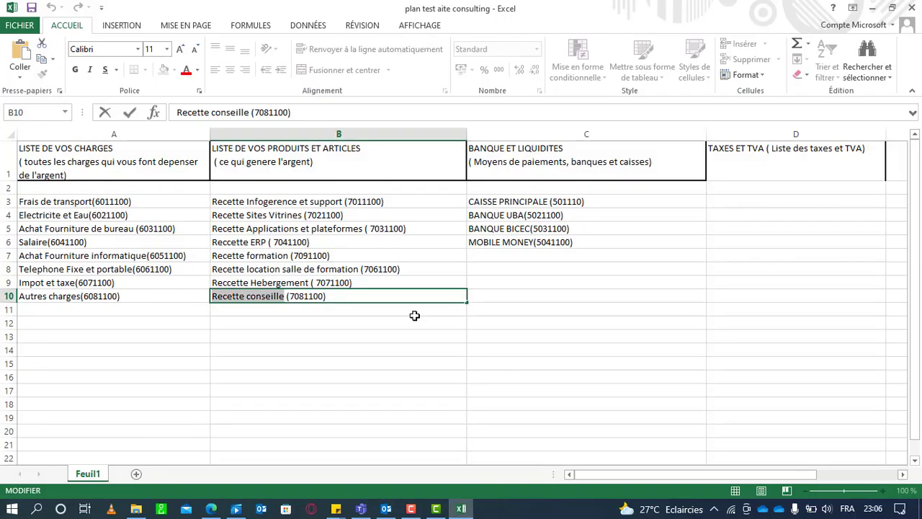
click(297, 296)
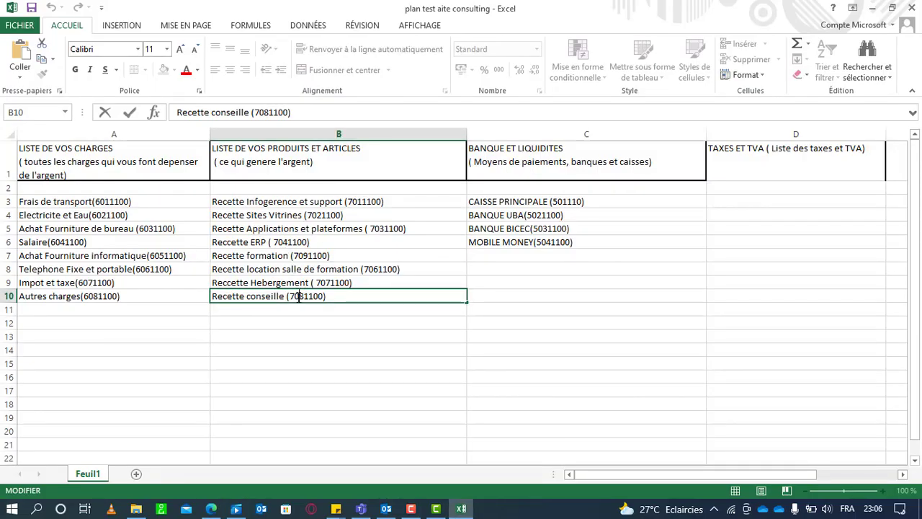
drag(293, 296, 313, 296)
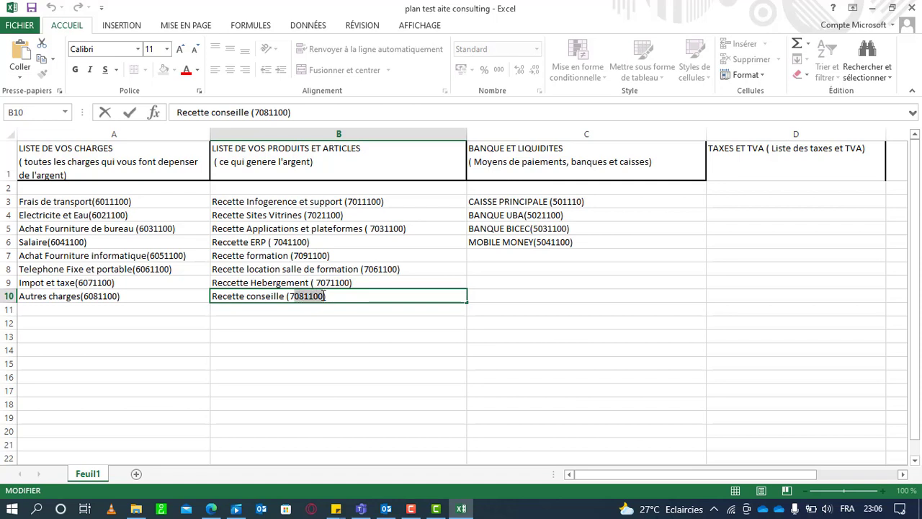
right_click(323, 296)
click(338, 321)
click(211, 509)
Complete the Recette conseille account number with 081100 after the prefix 7 and save the account
click(316, 268)
key(ctrl+v)
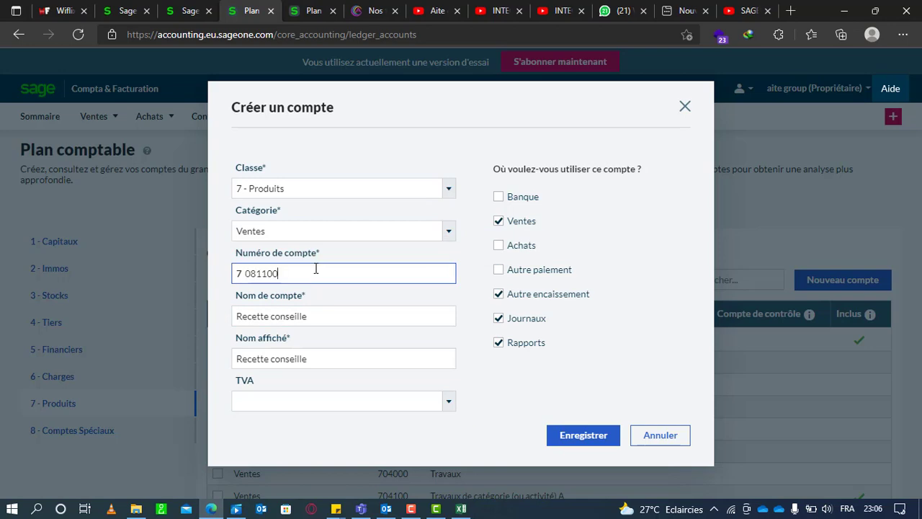
click(589, 439)
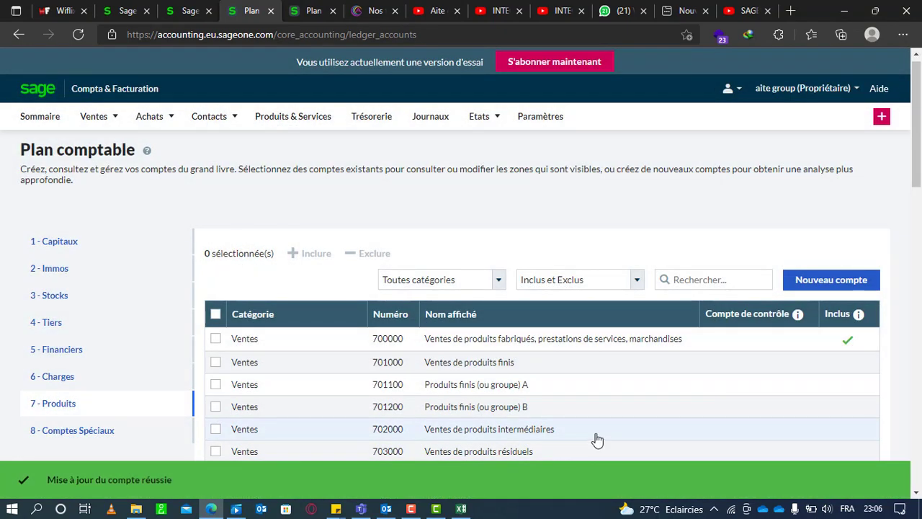
Display the 5 - Financiers accounts in the chart of accounts
click(824, 286)
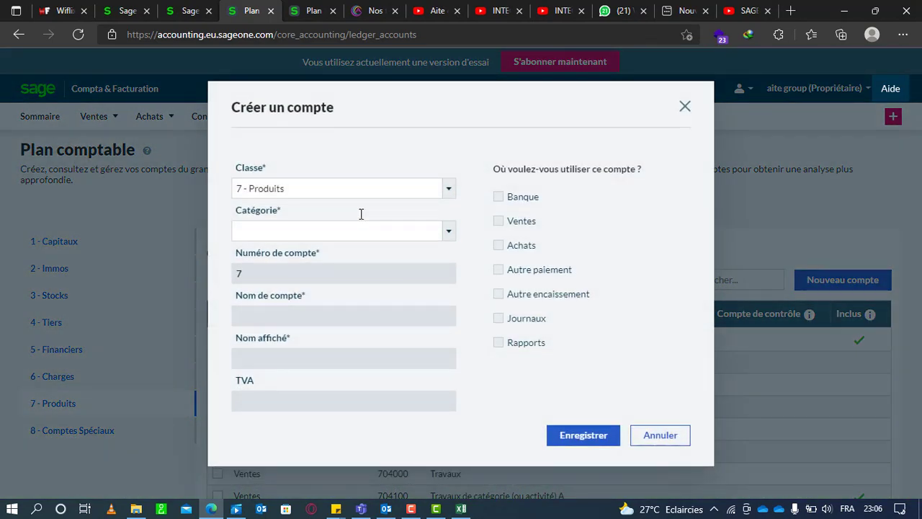
click(685, 108)
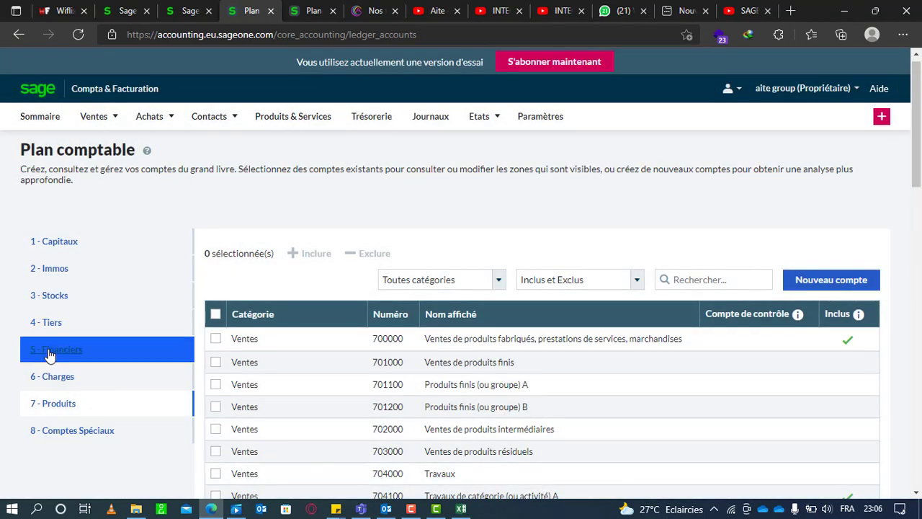
click(47, 349)
Switch to Excel and copy the text "MOBILE MONEY" from cell C6, leaving out the number in parentheses
click(460, 508)
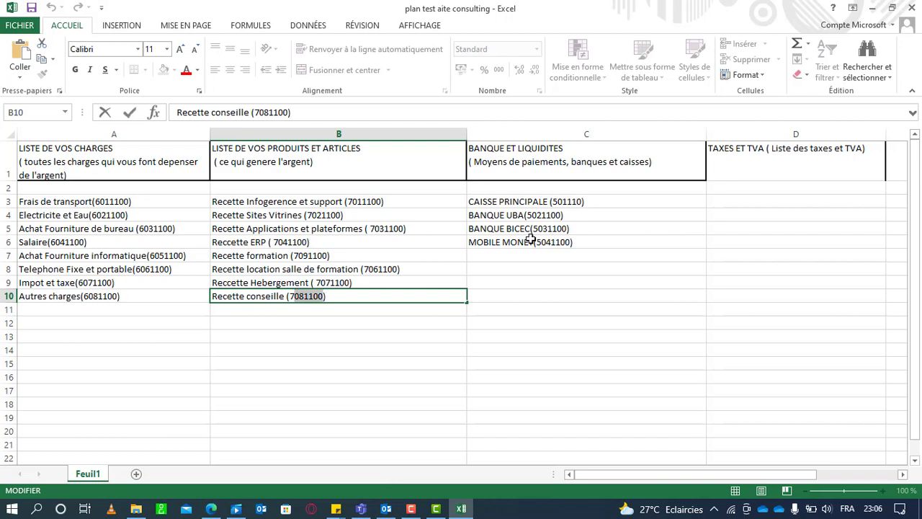
double_click(503, 243)
drag(535, 242, 466, 242)
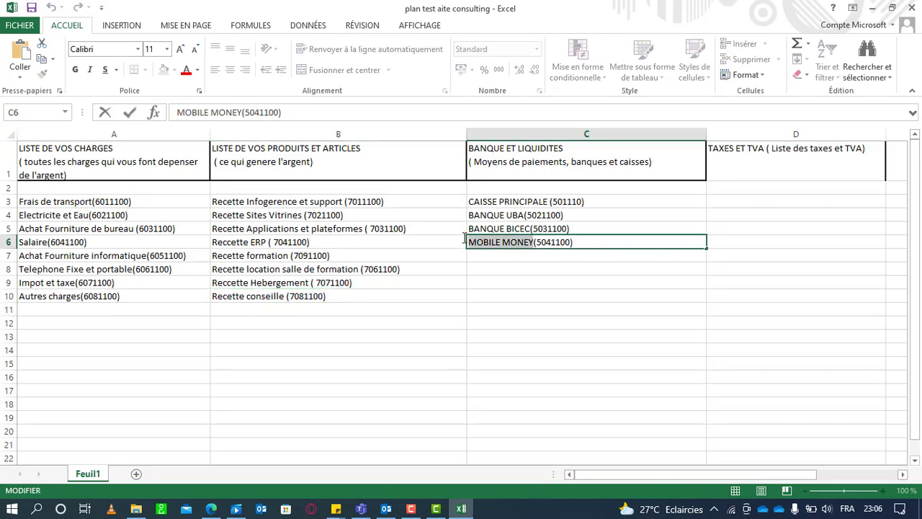
right_click(474, 242)
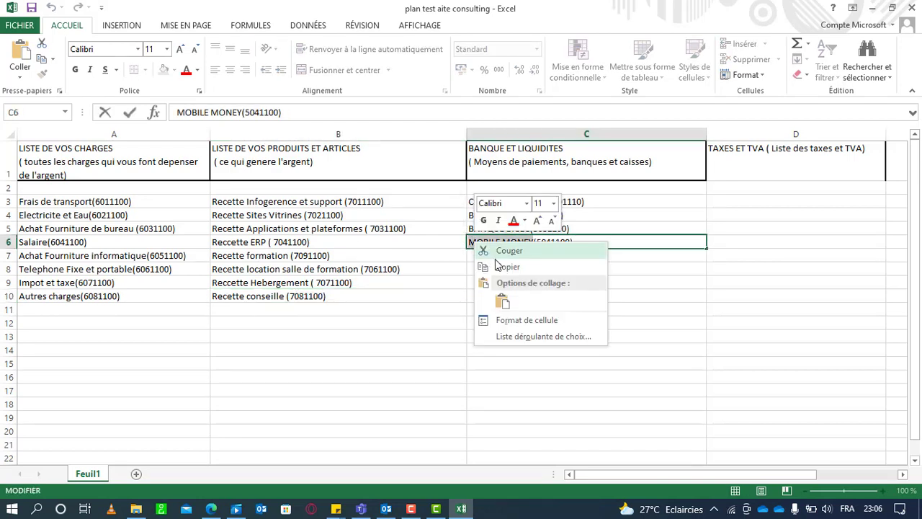
click(504, 304)
Switch to Sage and start a 5 - Financiers account in the Caisse category, with MOBILE MONEY as account name and displayed name
click(211, 509)
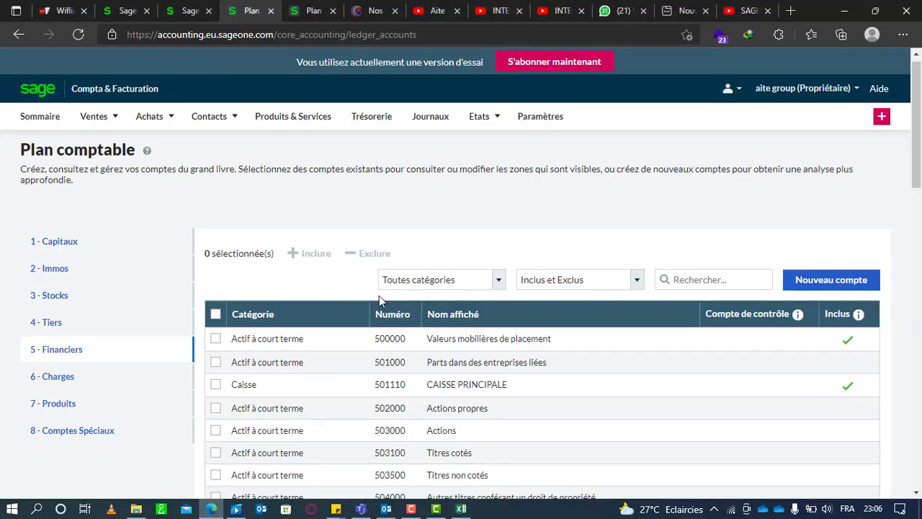
click(819, 287)
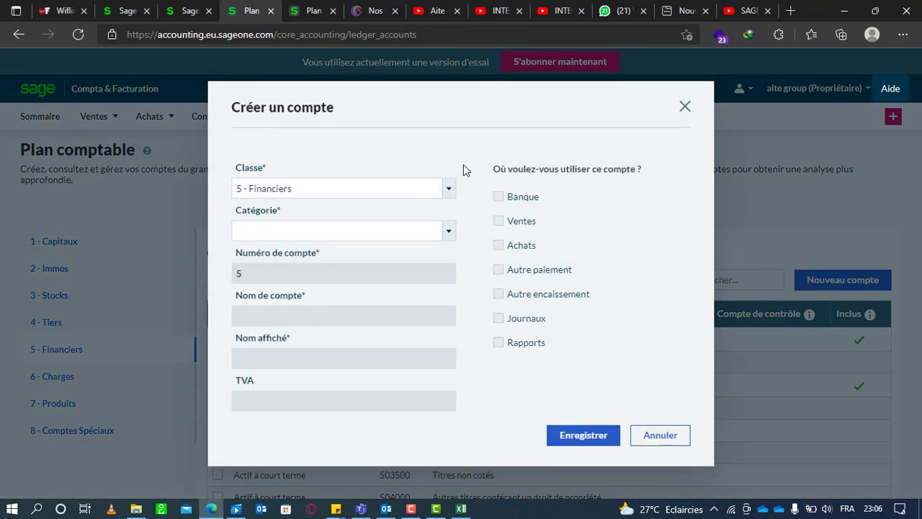
click(387, 236)
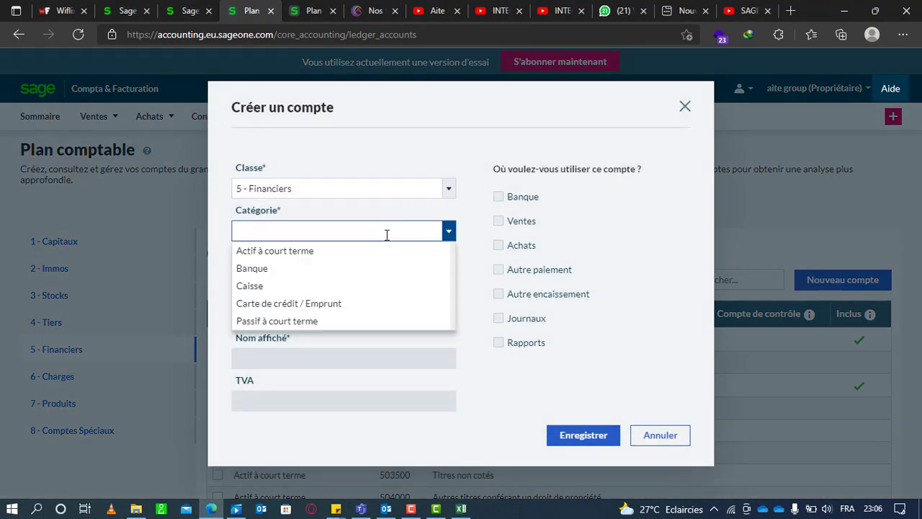
click(349, 292)
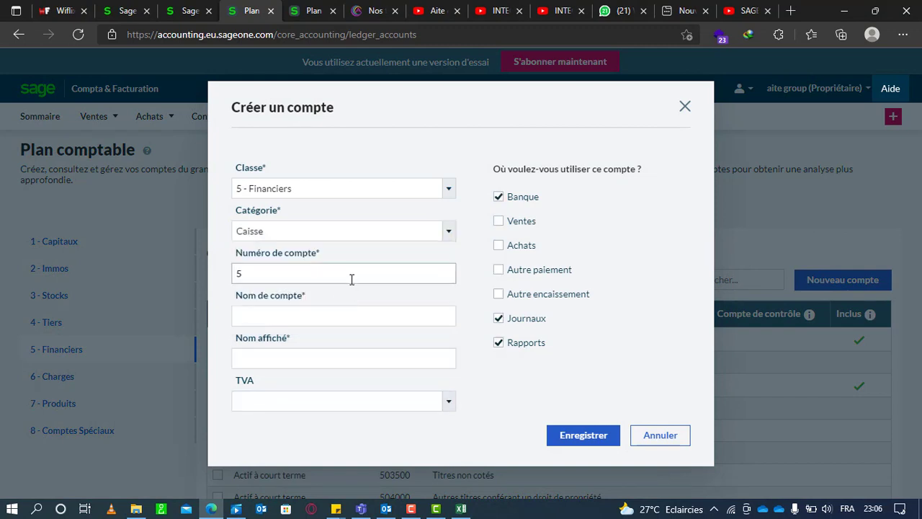
click(352, 316)
key(ctrl+v)
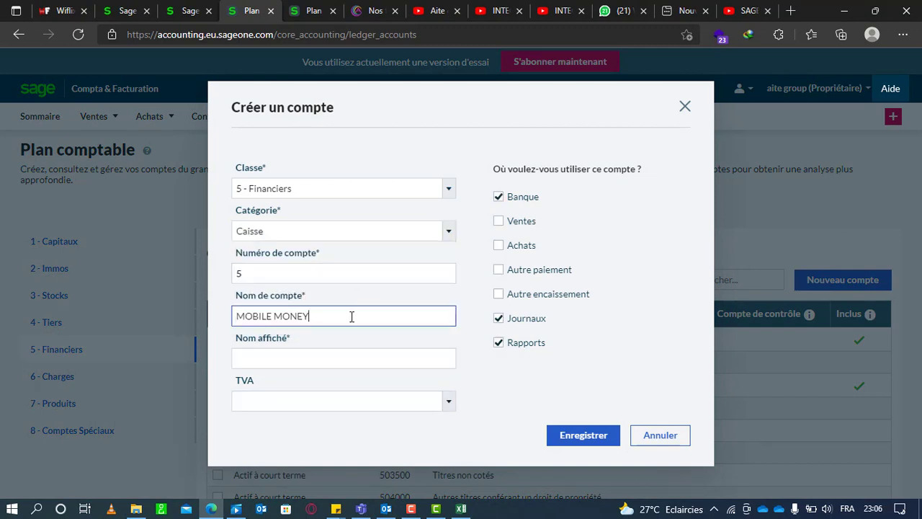
click(347, 354)
key(ctrl+v)
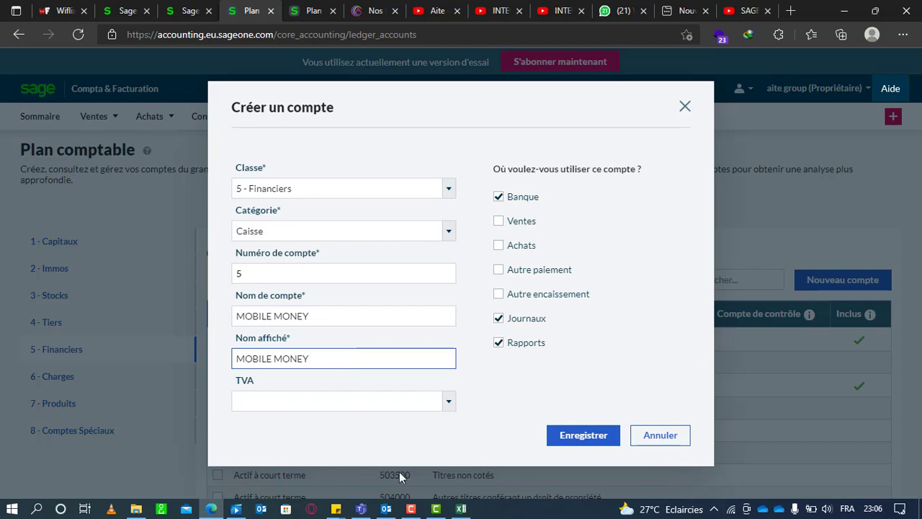
Switch to Excel, copy the digits 041100 from the MOBILE MONEY entry in cell C6, and return to the Sage account form
click(461, 509)
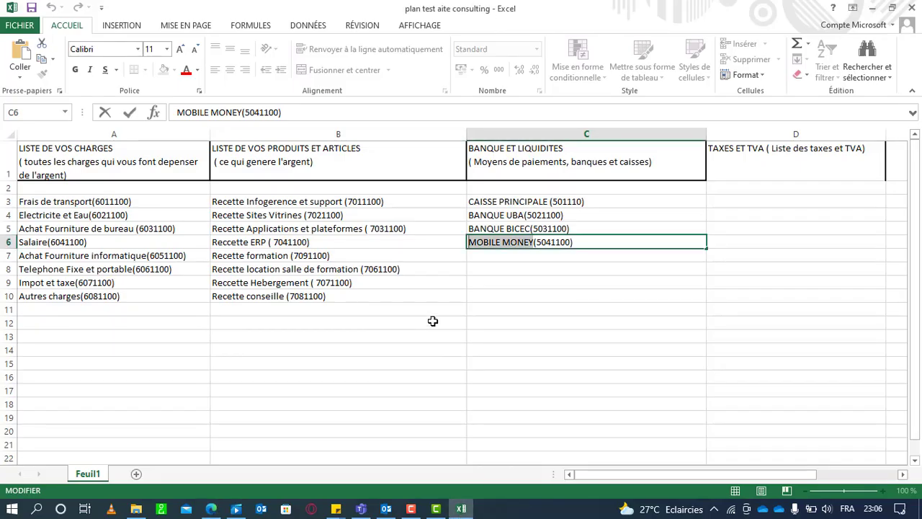
click(547, 242)
drag(546, 242, 581, 246)
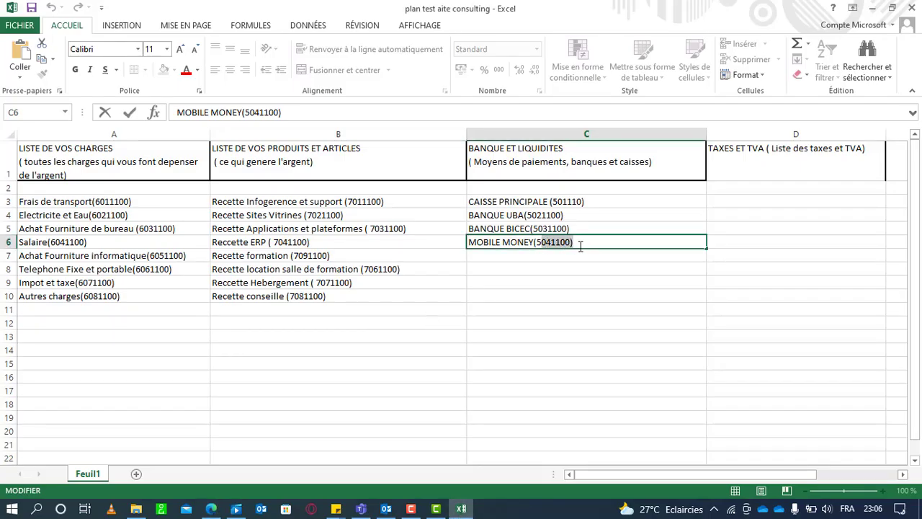
right_click(569, 246)
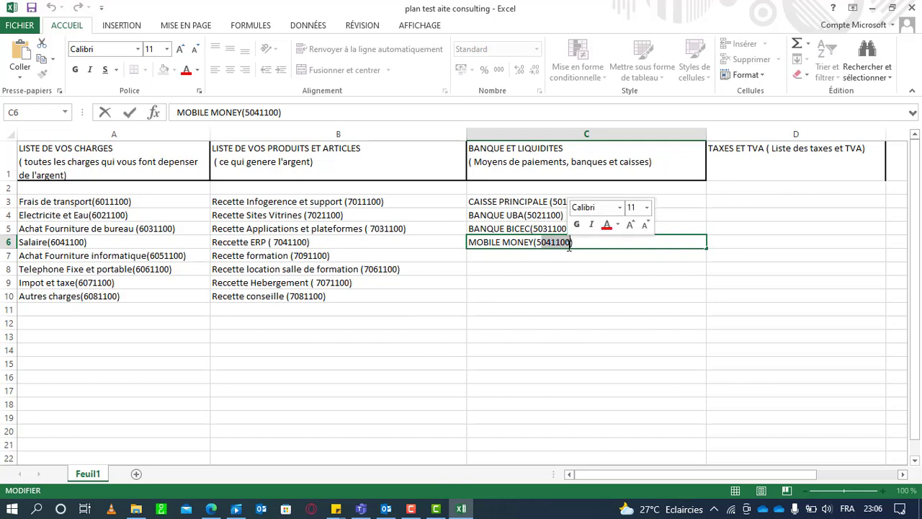
click(587, 271)
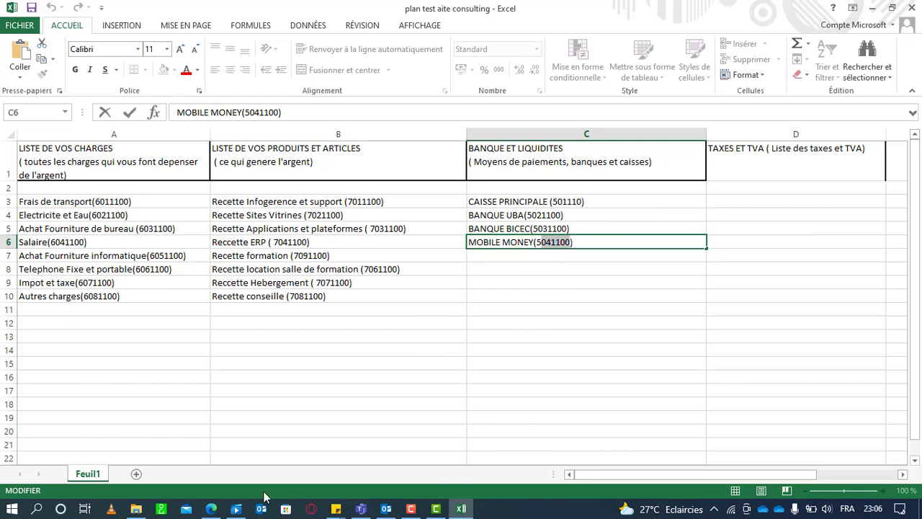
click(211, 507)
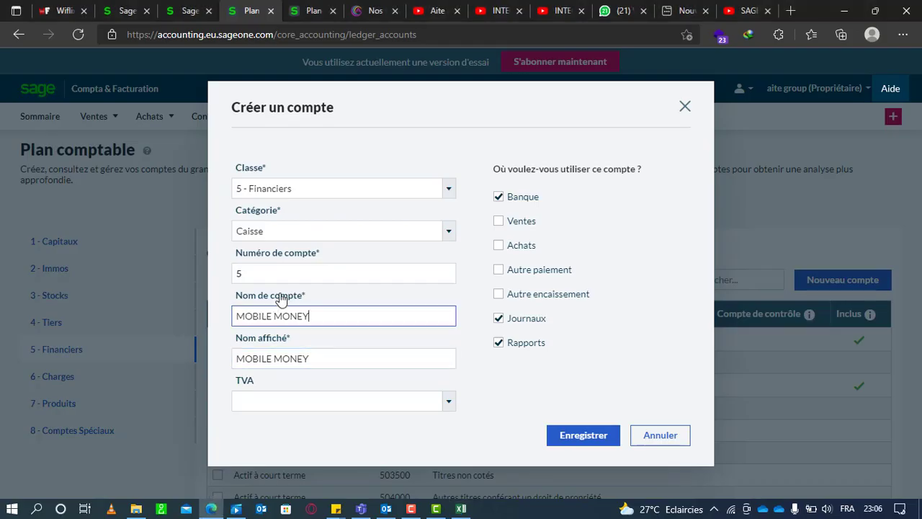
Complete the MOBILE MONEY account number with 041100 after the prefix 5 and save the account
click(293, 274)
key(ctrl+v)
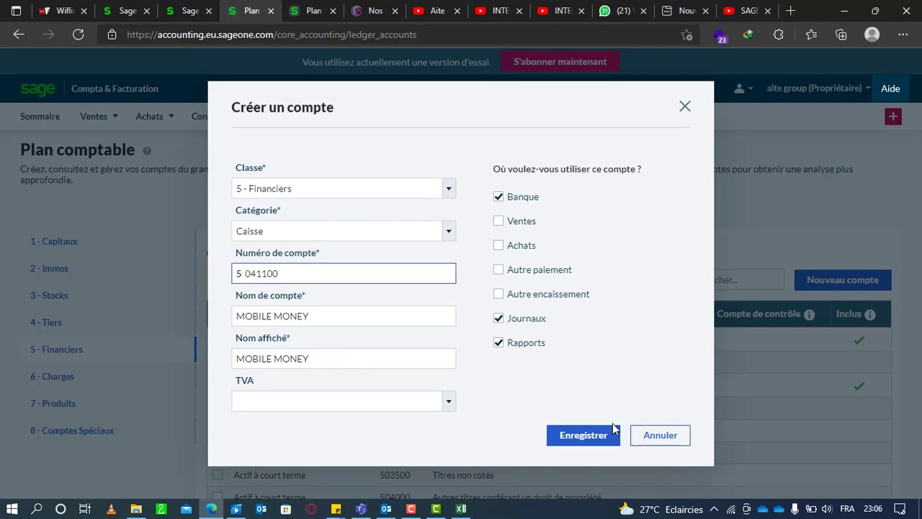
click(592, 435)
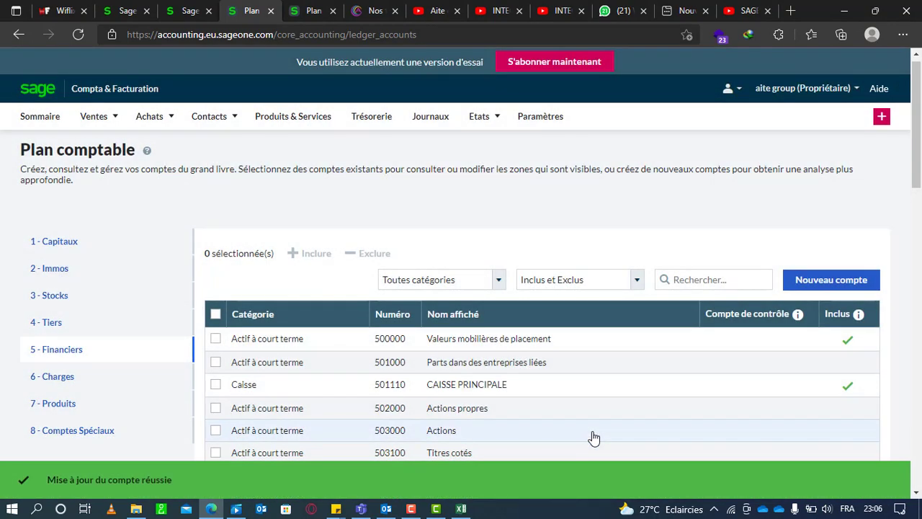
Search the 5 - Financiers accounts for UBA
mouse_move(919, 158)
mouse_down()
mouse_move(919, 280)
mouse_move(920, 175)
mouse_up()
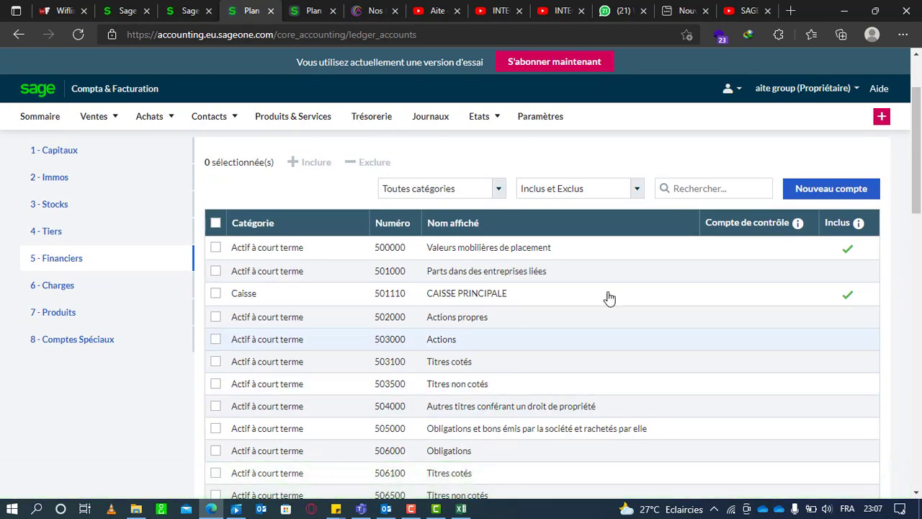
click(751, 195)
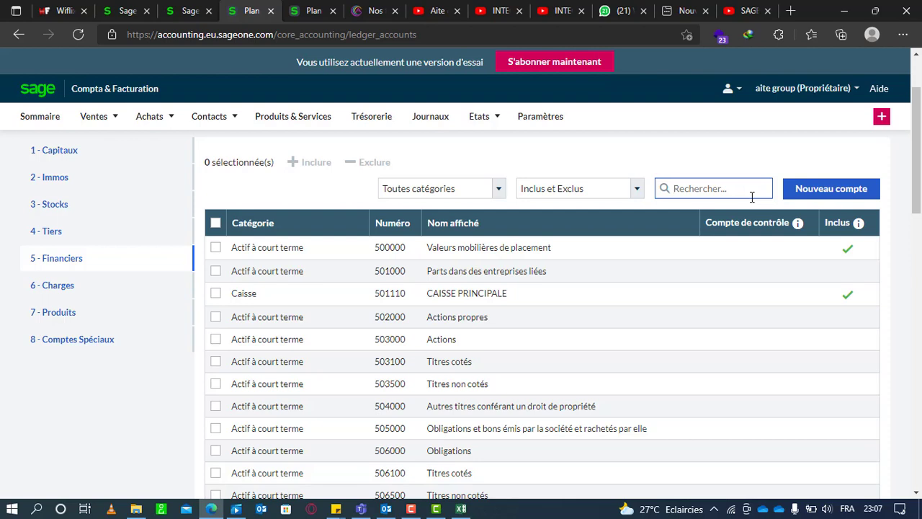
text(UBA)
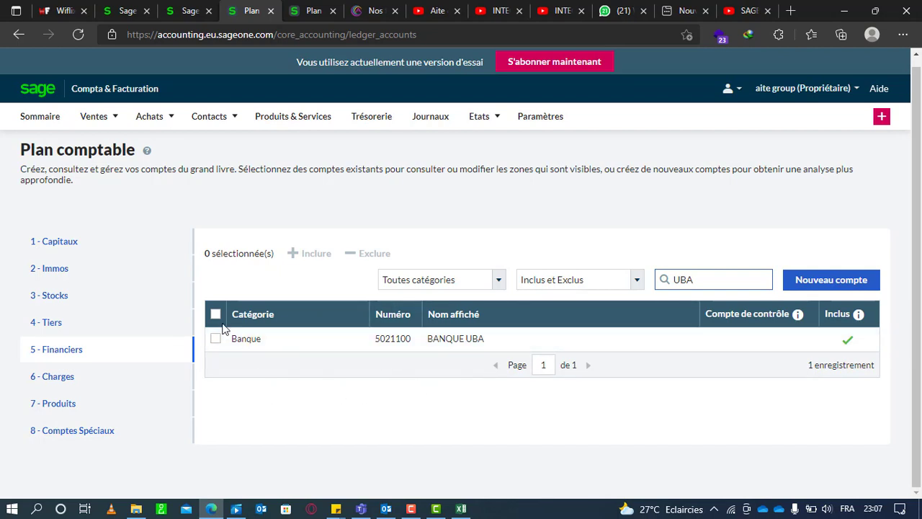
Search the 7 - Produits accounts for "Recett" and review the revenue accounts created
click(57, 401)
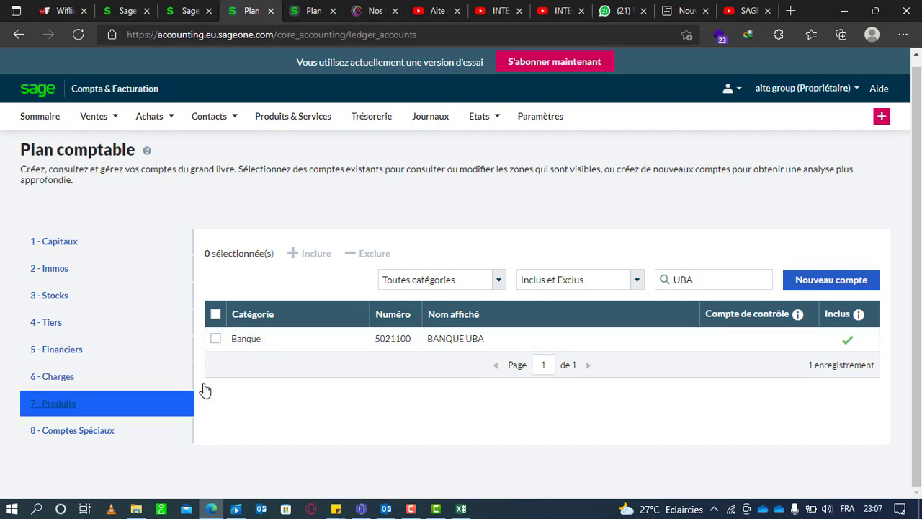
click(716, 282)
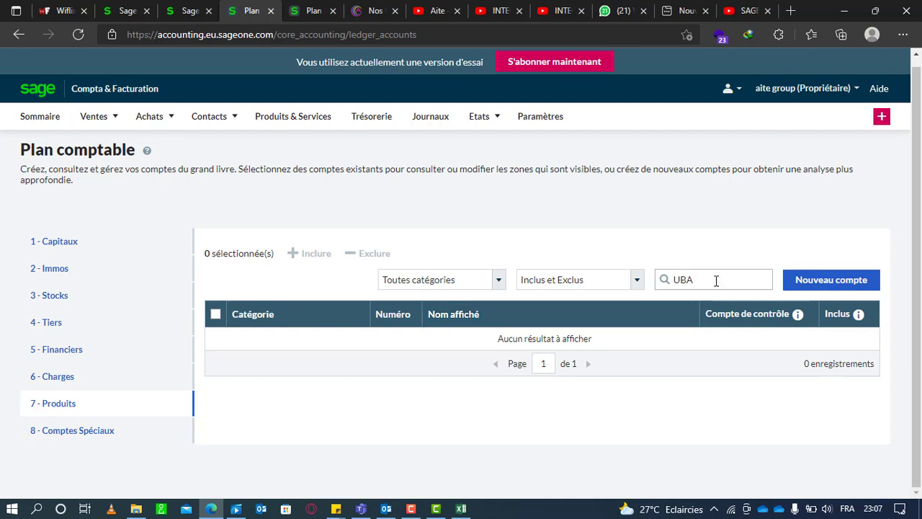
double_click(716, 281)
key(BackSpace)
text(R)
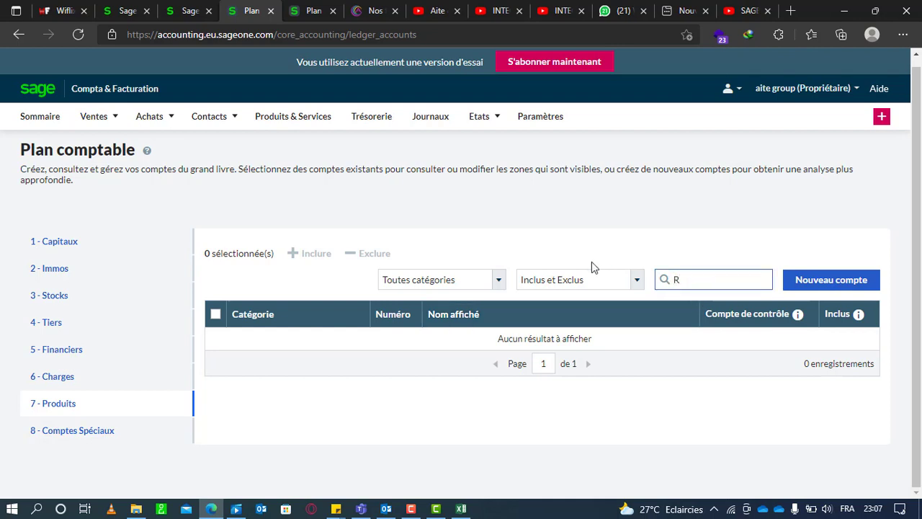
text(ectt)
text(e)
key(BackSpace)
key(BackSpace)
key(BackSpace)
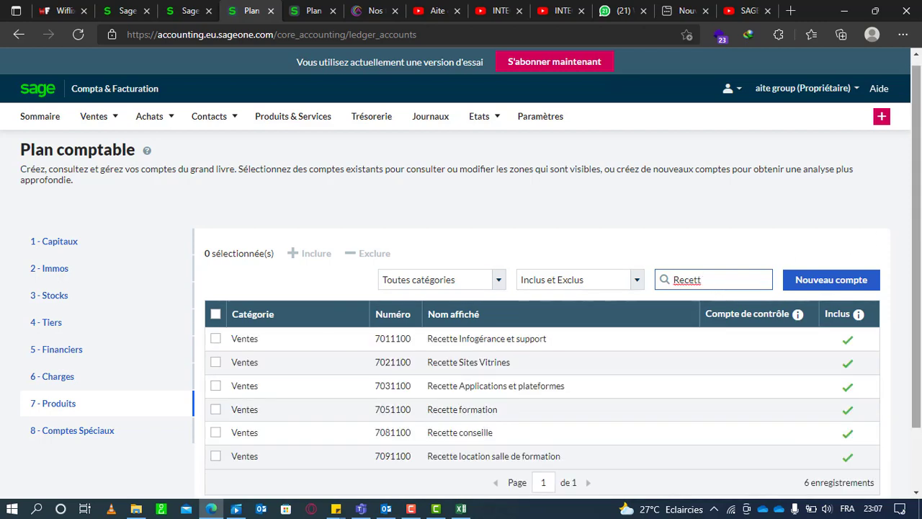
scroll(919, 394, down, 2)
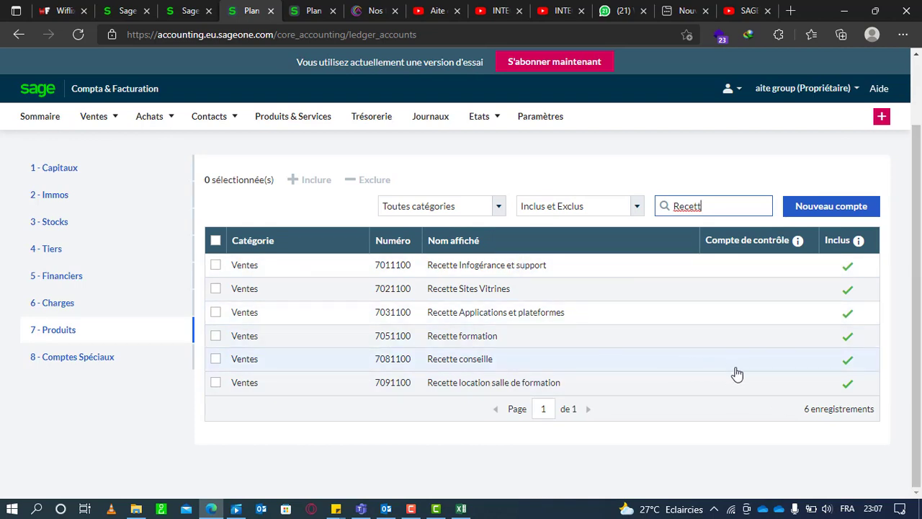
scroll(918, 360, up, 2)
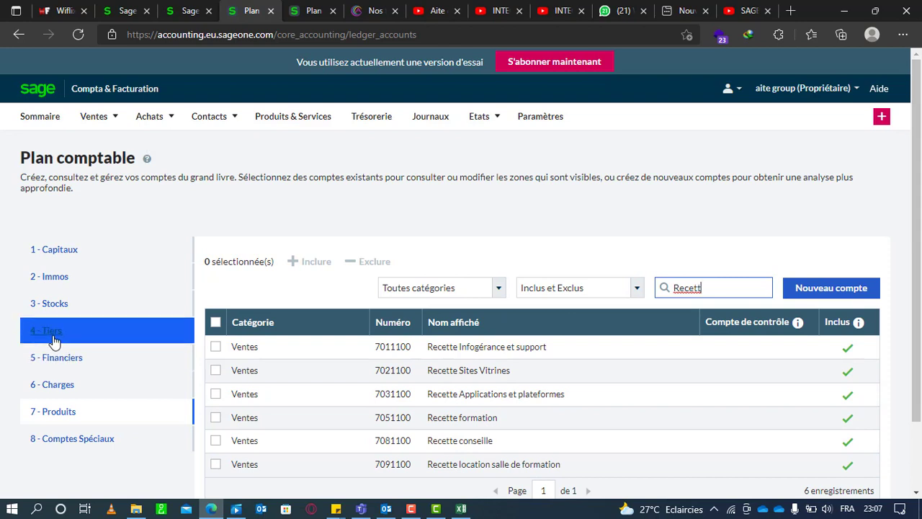
Display the 3 - Stocks accounts and clear the search text to list all of them
click(77, 315)
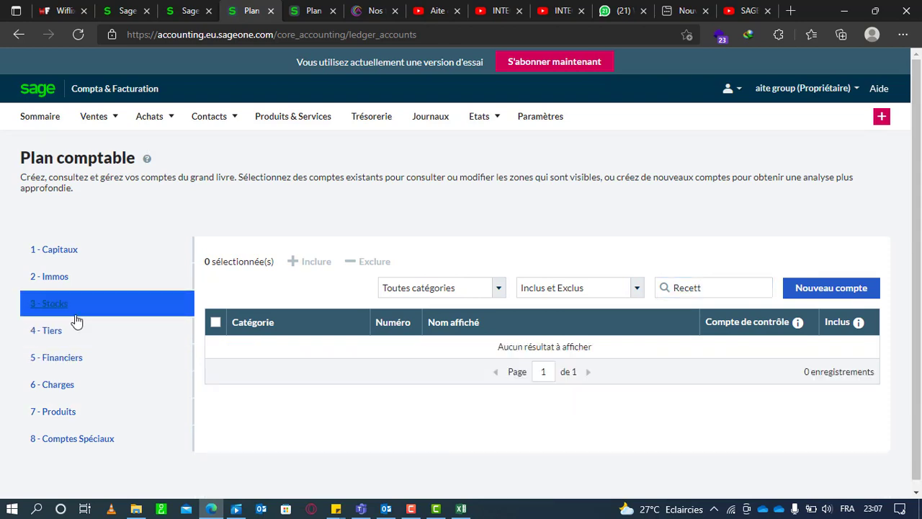
click(756, 288)
key(ctrl+a)
key(BackSpace)
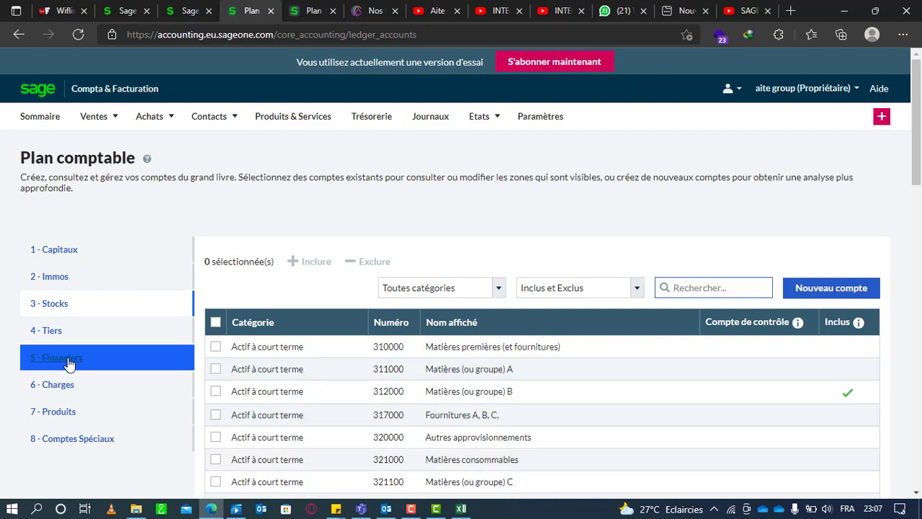
Browse the 4 - Tiers and 2 - Immos account lists, glancing back at the planned accounts in Excel
click(82, 333)
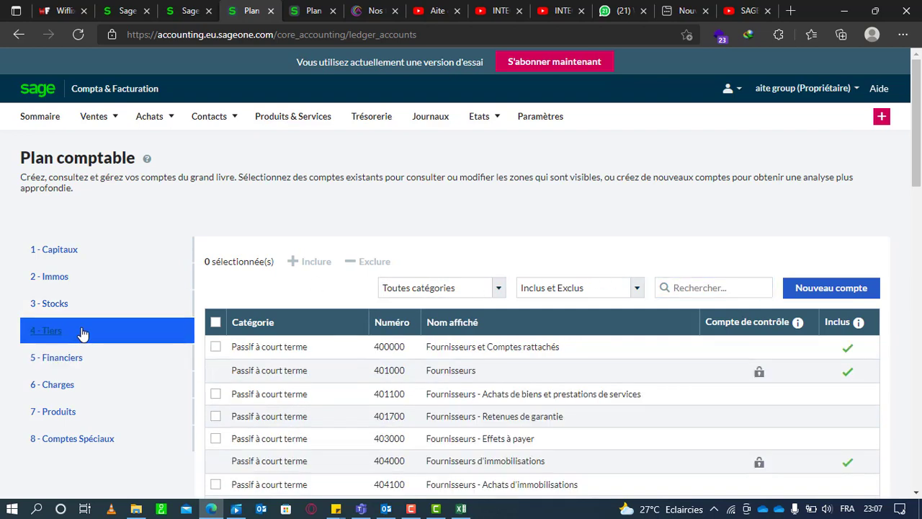
drag(919, 140, 880, 88)
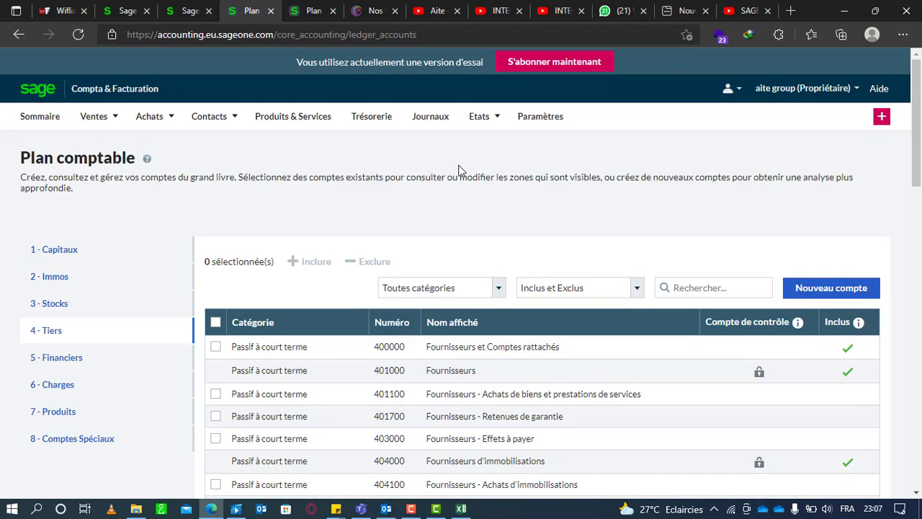
click(101, 272)
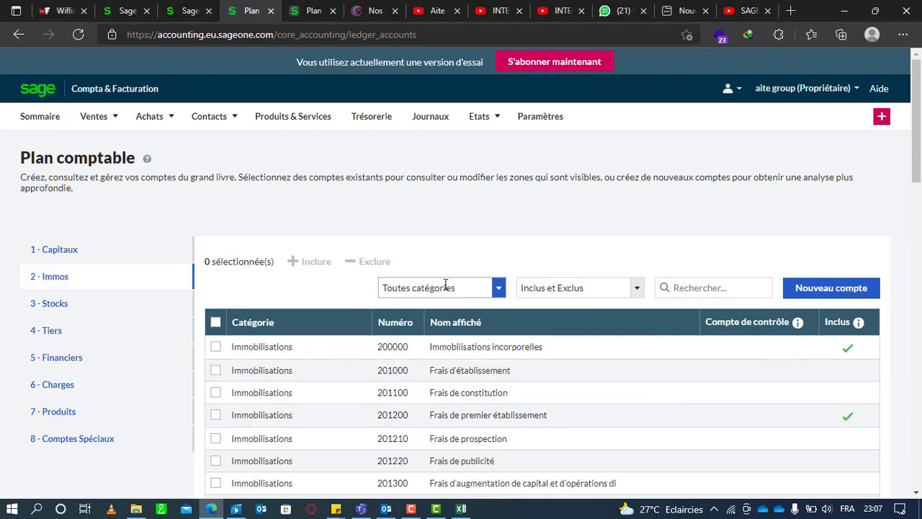
click(461, 508)
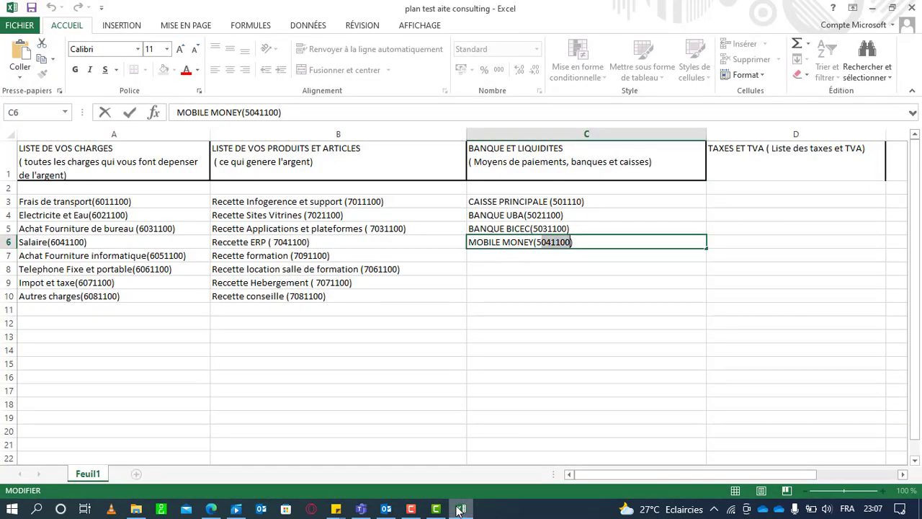
click(458, 508)
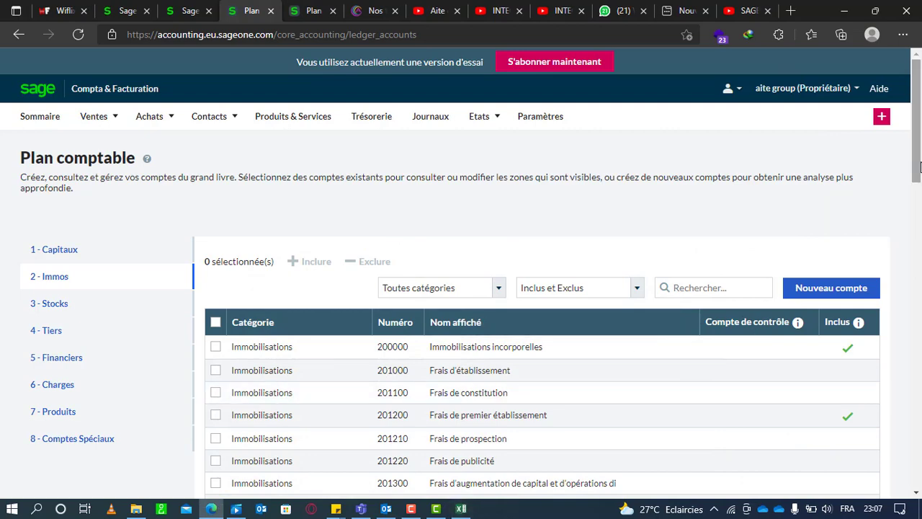
scroll(917, 164, down, 1)
mouse_move(917, 165)
mouse_down()
mouse_move(917, 300)
mouse_move(919, 170)
mouse_up()
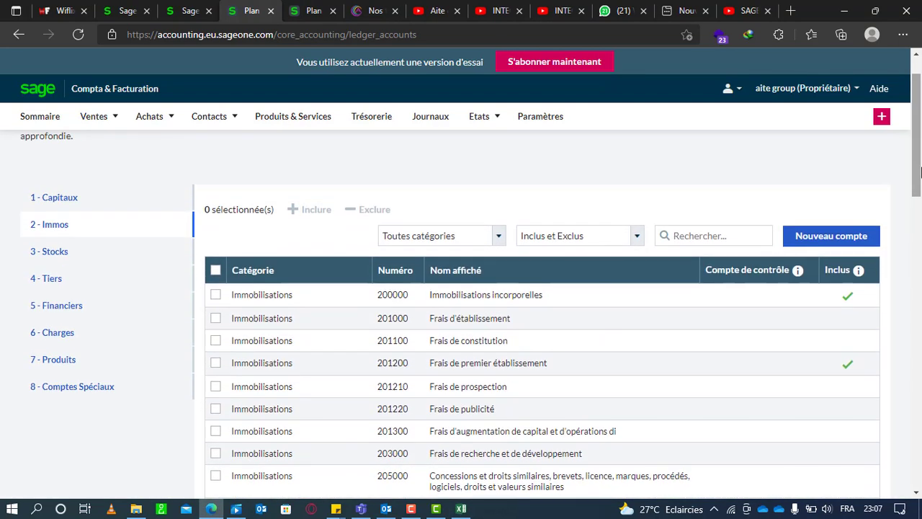